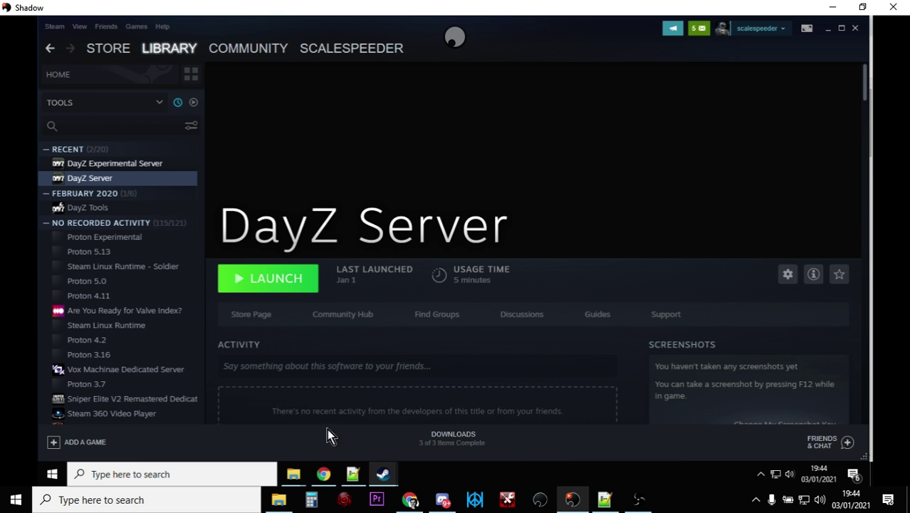
# Switch to the File Explorer window showing Steam's common folder and open the DayZServerChernarus folder
pyautogui.moveTo(284, 468)
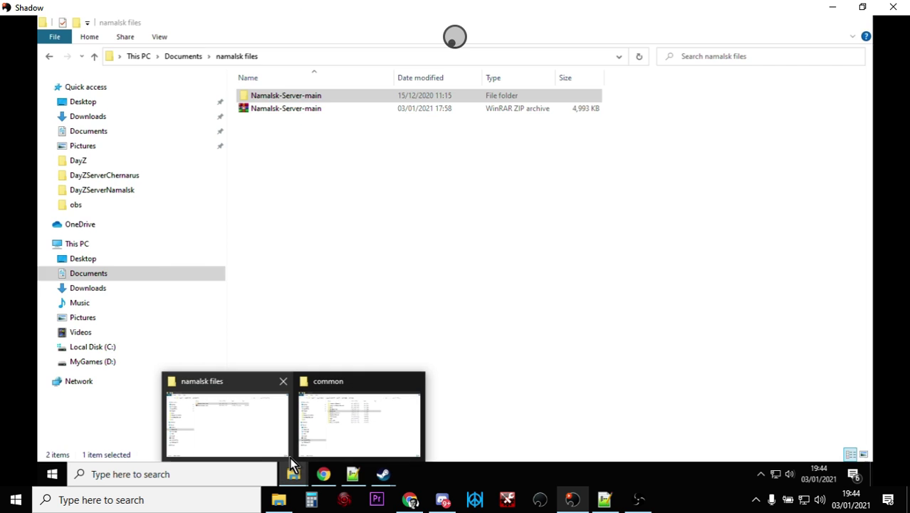
pyautogui.click(347, 430)
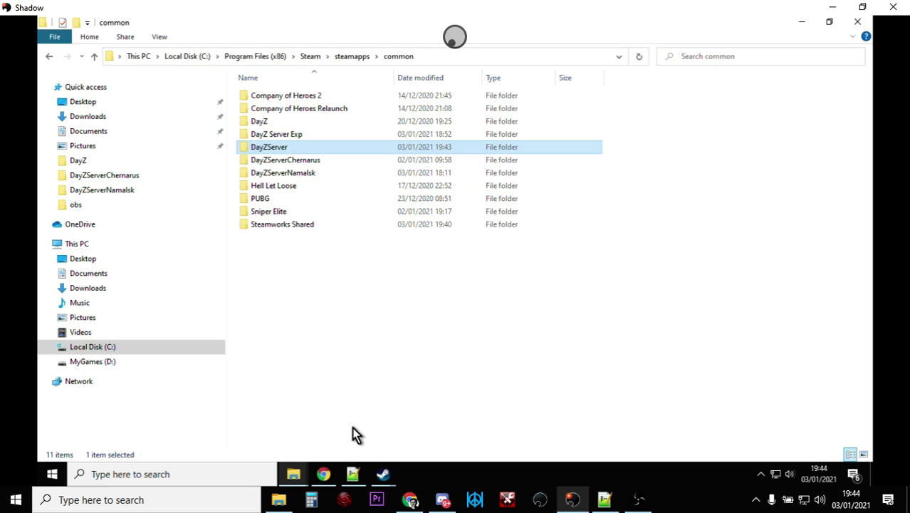
pyautogui.click(297, 168)
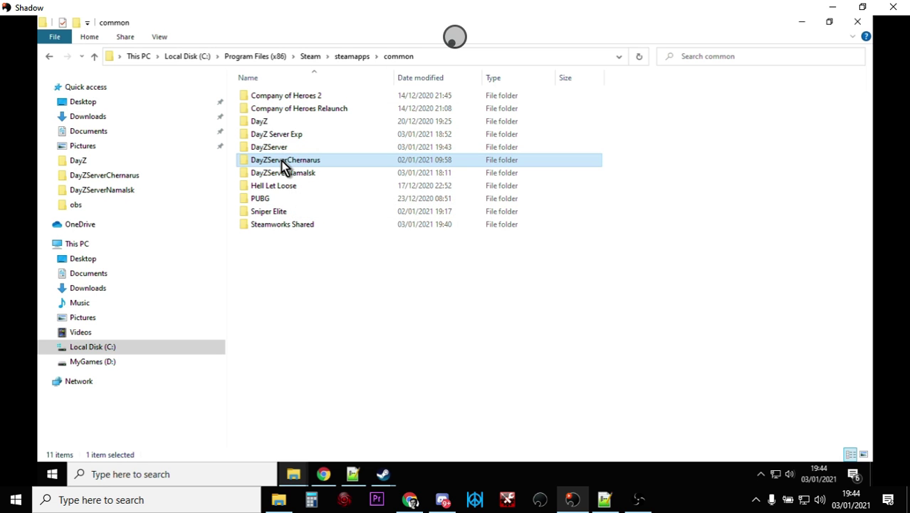
pyautogui.click(283, 161)
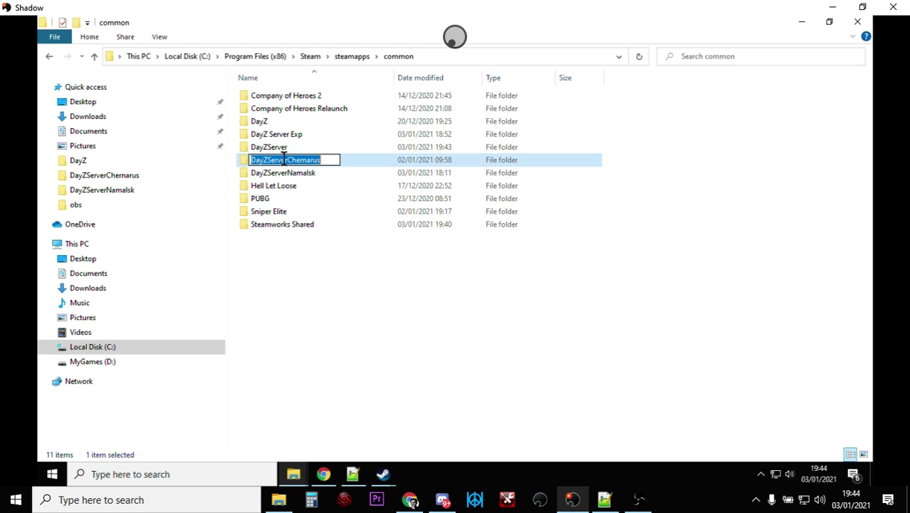
pyautogui.press('Return')
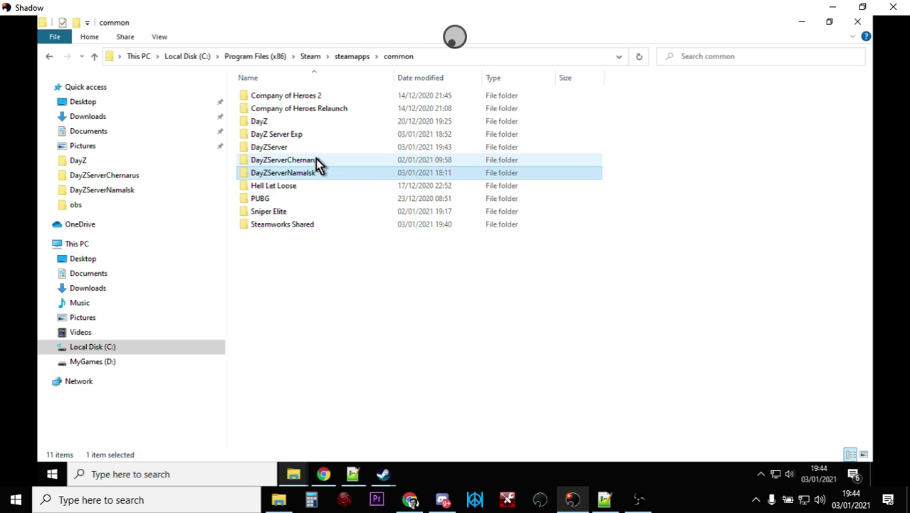
pyautogui.doubleClick(318, 163)
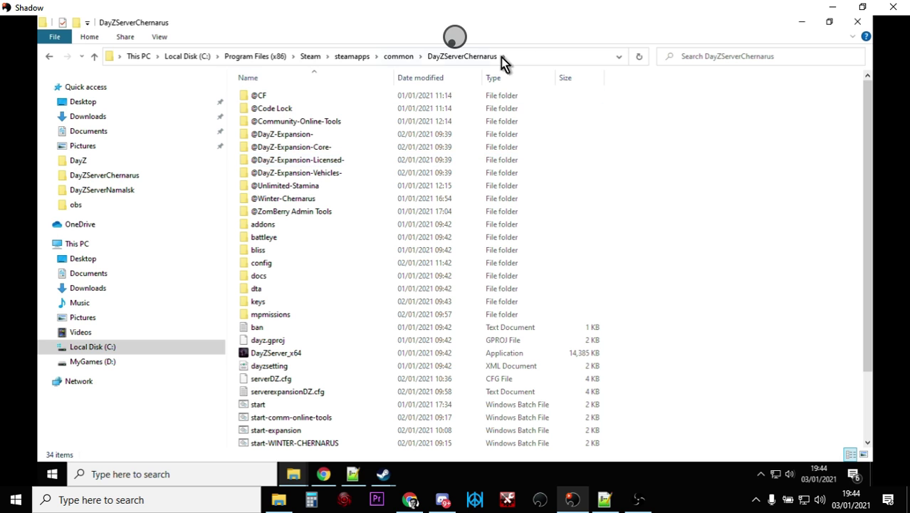
# Copy the full path of the DayZServerChernarus folder
pyautogui.click(527, 56)
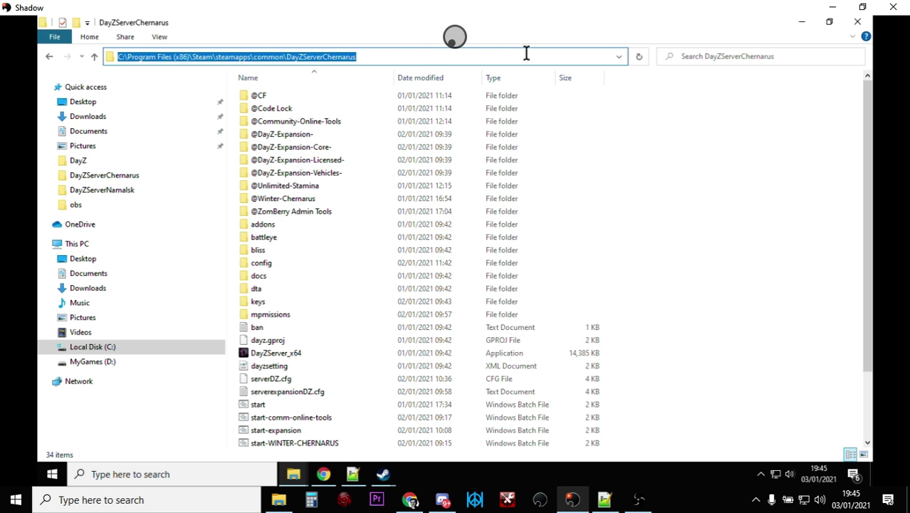
pyautogui.rightClick(315, 59)
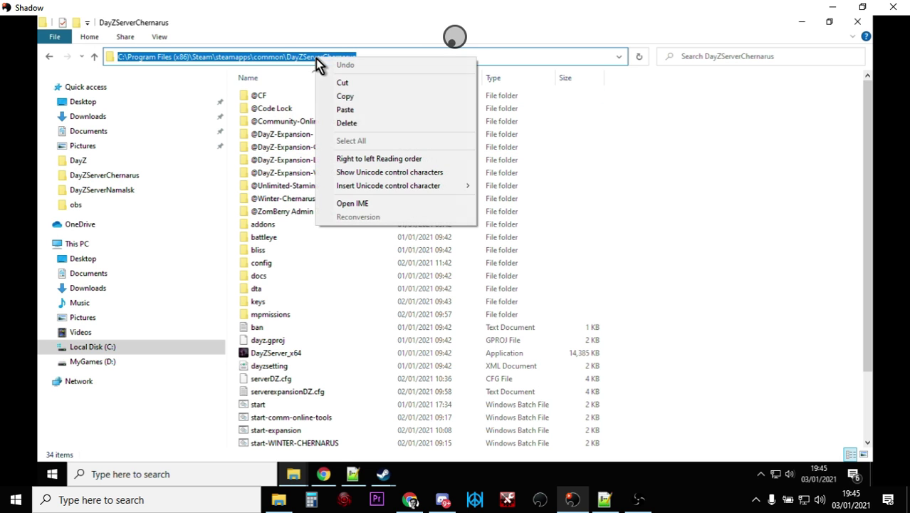
pyautogui.click(348, 97)
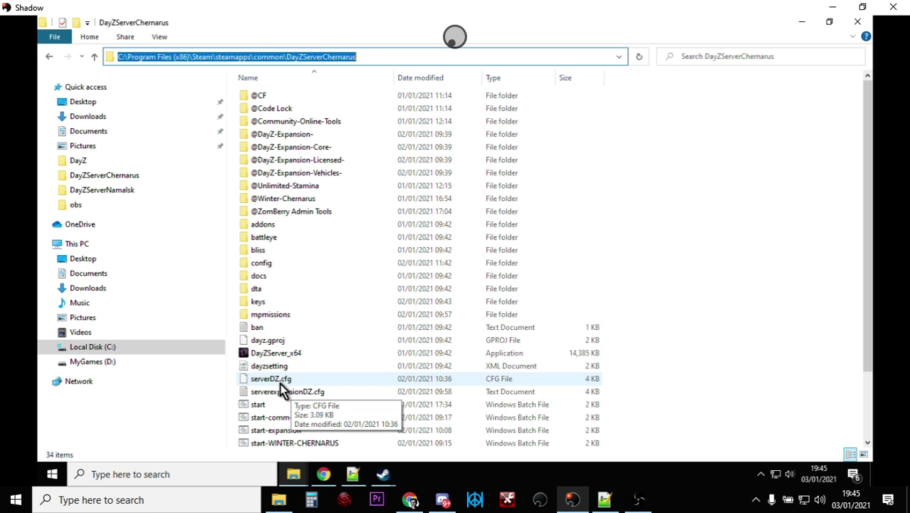
# Open the start batch file from DayZServerChernarus in Notepad++ and examine the serverLocation path on line 6
pyautogui.click(262, 404)
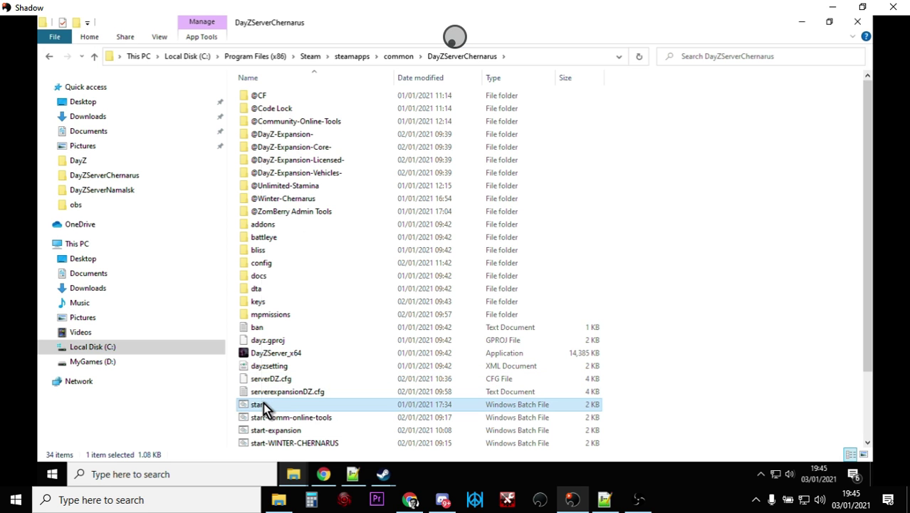
pyautogui.rightClick(263, 402)
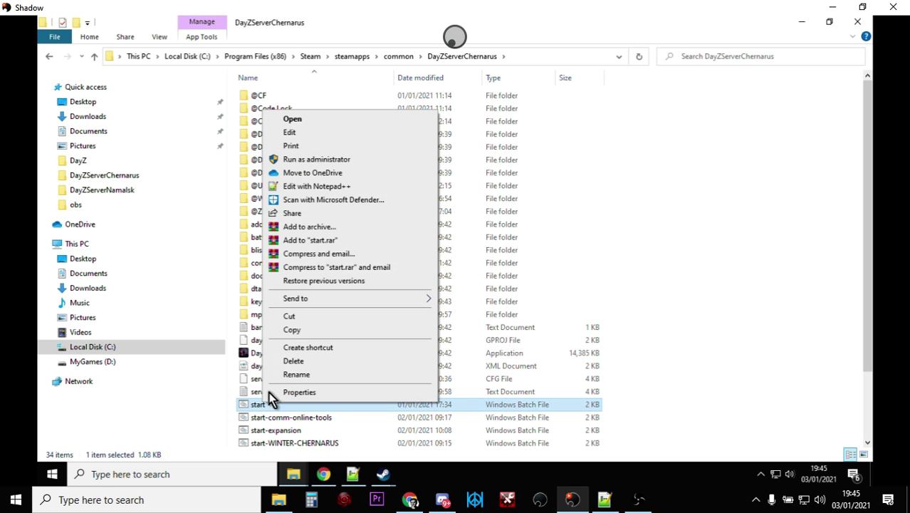
pyautogui.click(316, 186)
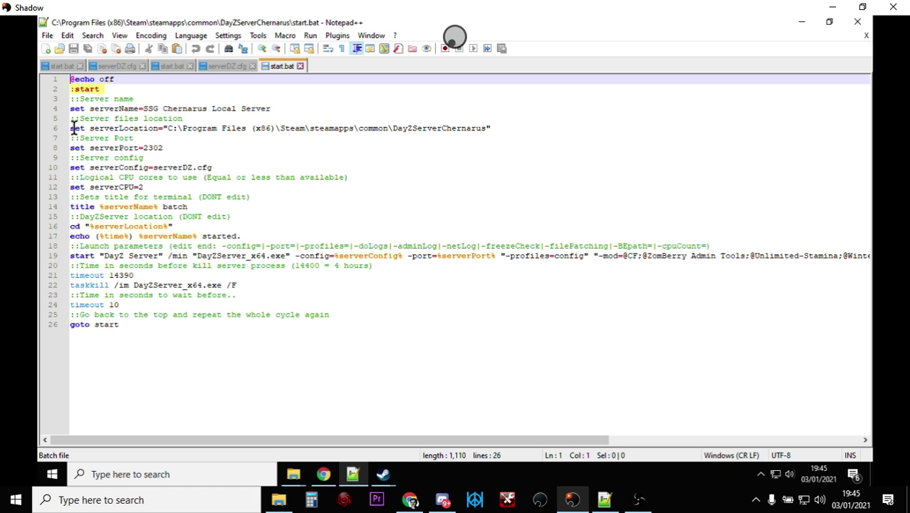
pyautogui.moveTo(89, 129); pyautogui.dragTo(489, 133)
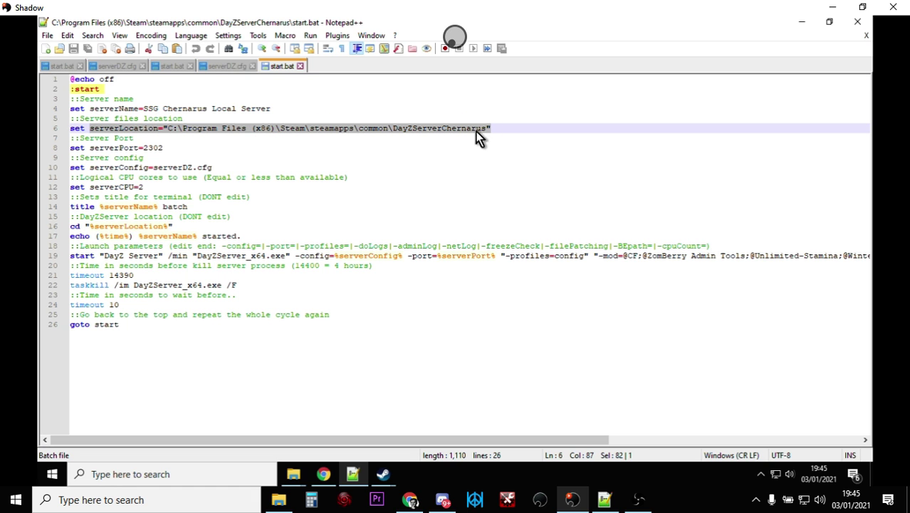
pyautogui.click(168, 128)
pyautogui.moveTo(186, 128); pyautogui.dragTo(486, 129)
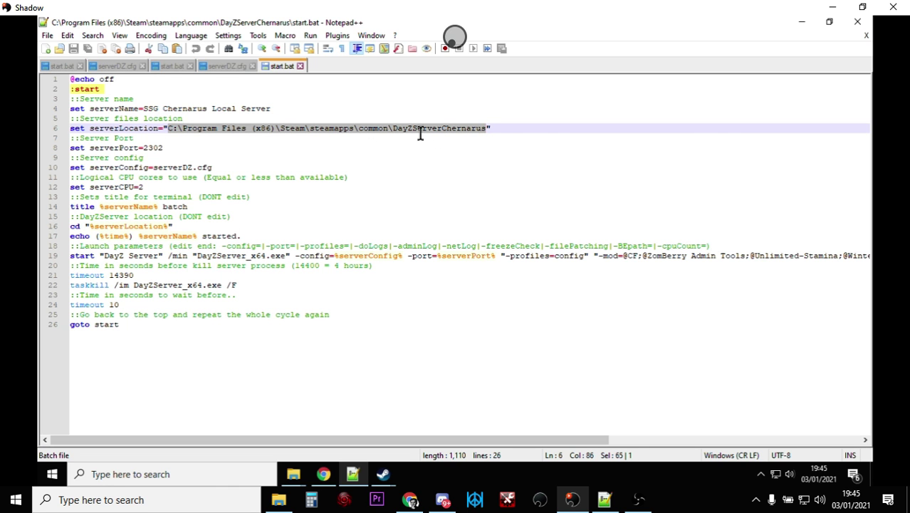
pyautogui.click(435, 146)
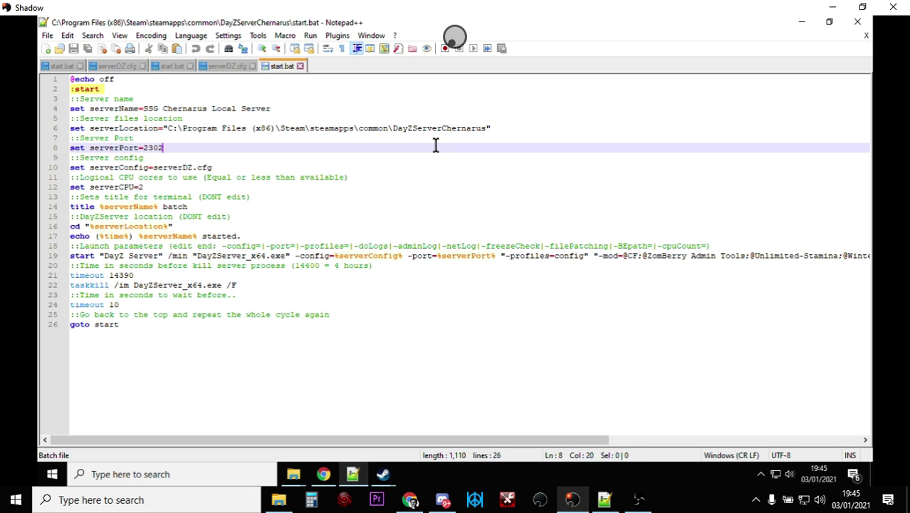
# Close the Chernarus start.bat, decline to keep the missing DayZServer start.bat, and switch back to the DayZServerChernarus folder in File Explorer
pyautogui.click(300, 66)
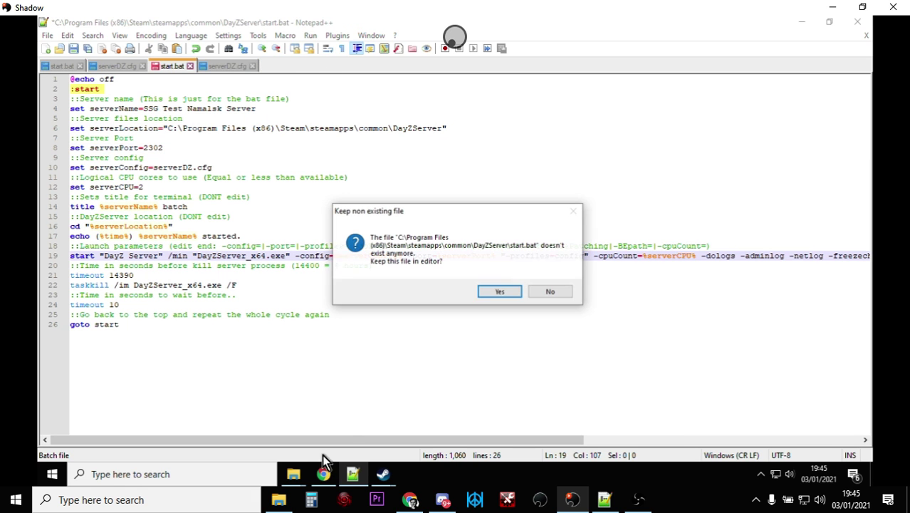
pyautogui.click(551, 292)
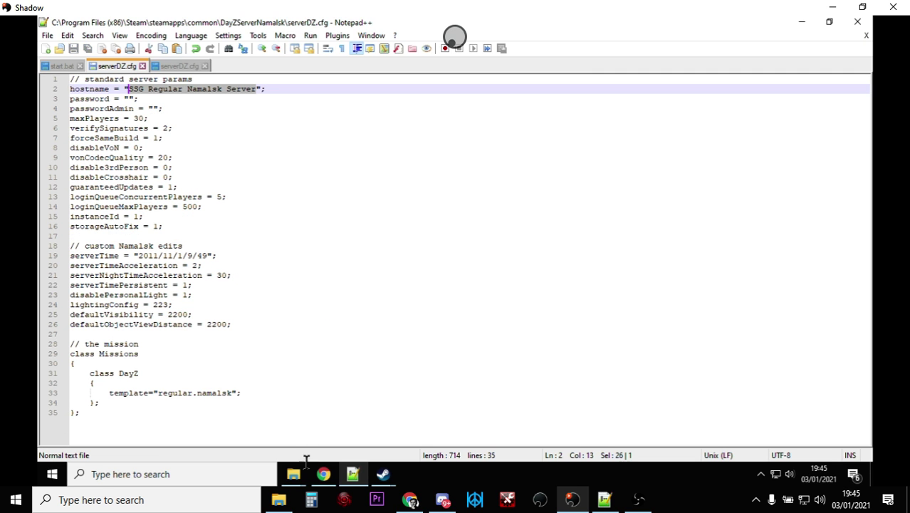
pyautogui.moveTo(293, 473)
pyautogui.click(322, 418)
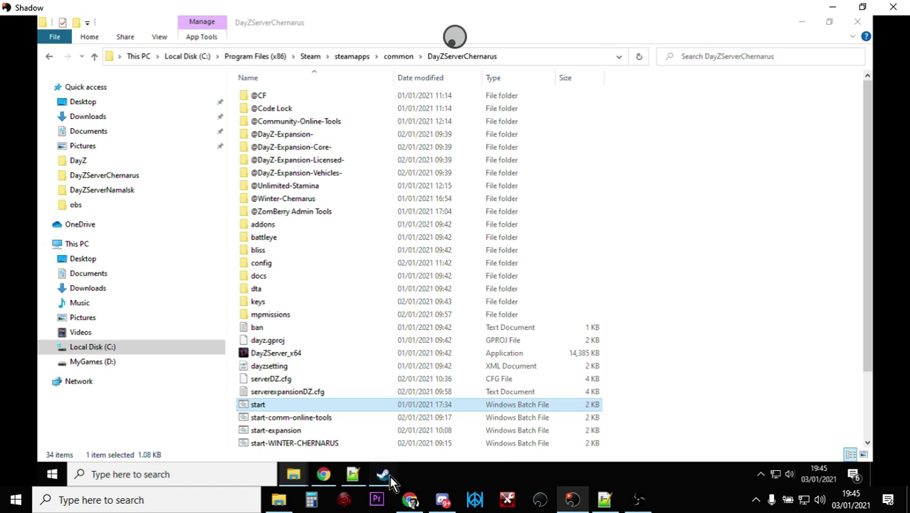
# Switch to Steam and view the Local Files properties of DayZ Server
pyautogui.moveTo(382, 473)
pyautogui.click(348, 411)
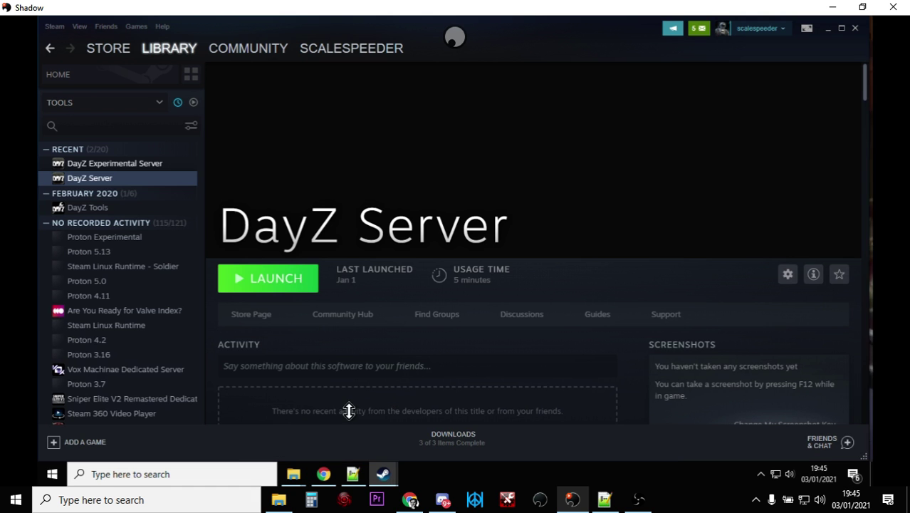
pyautogui.rightClick(111, 184)
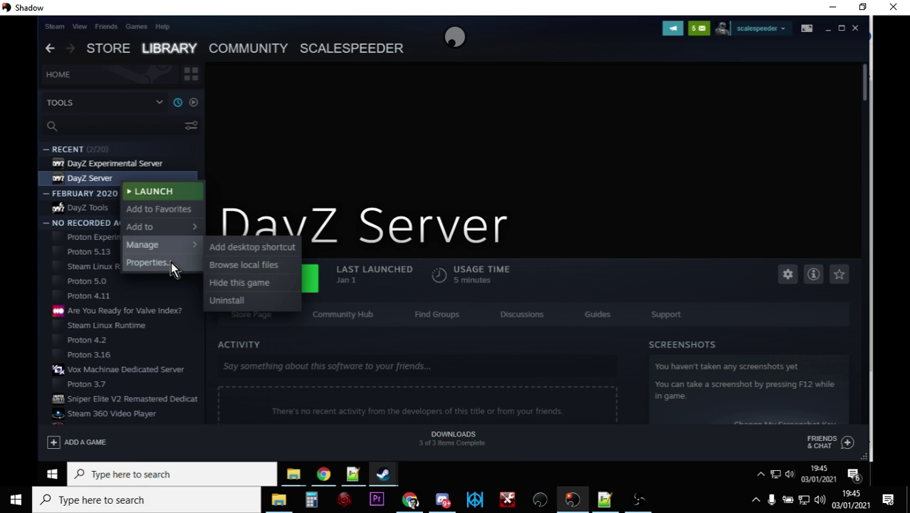
pyautogui.click(171, 261)
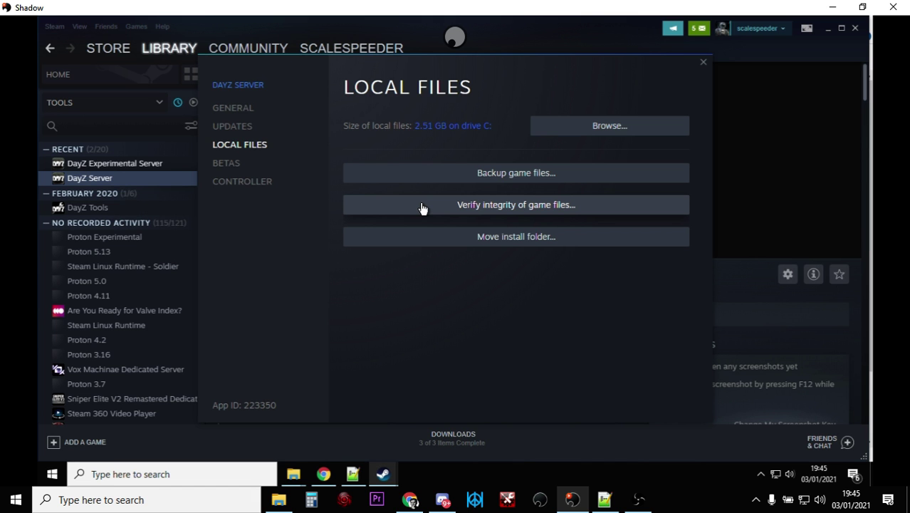
# Switch to File Explorer, go up to the common folder and select the DayZServer folder
pyautogui.moveTo(295, 471)
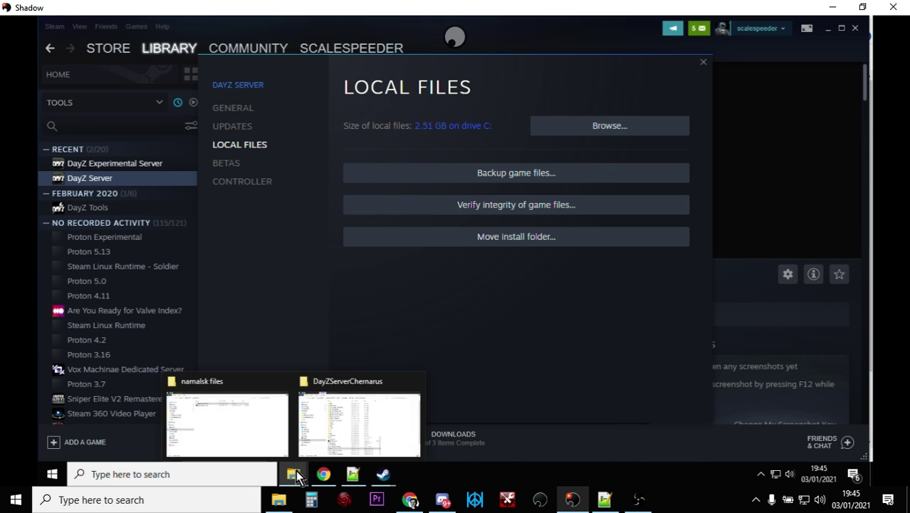
pyautogui.click(331, 437)
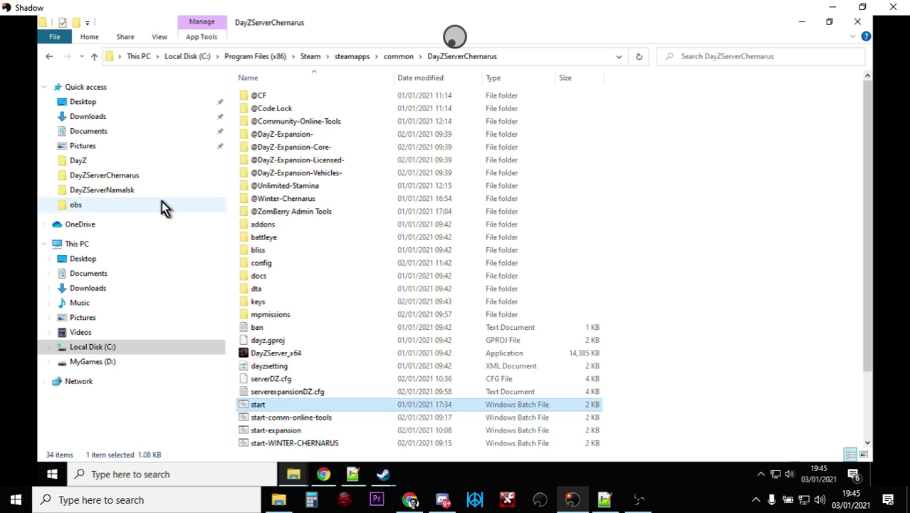
pyautogui.click(95, 58)
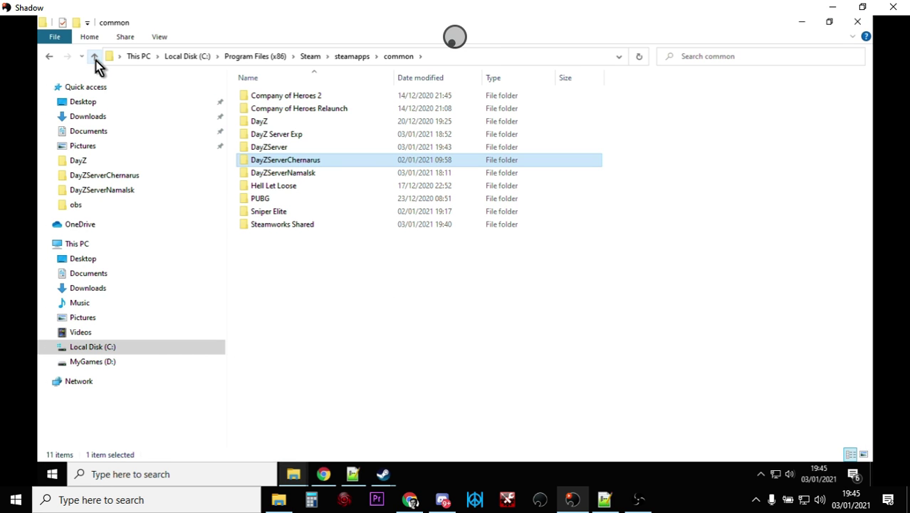
pyautogui.click(270, 149)
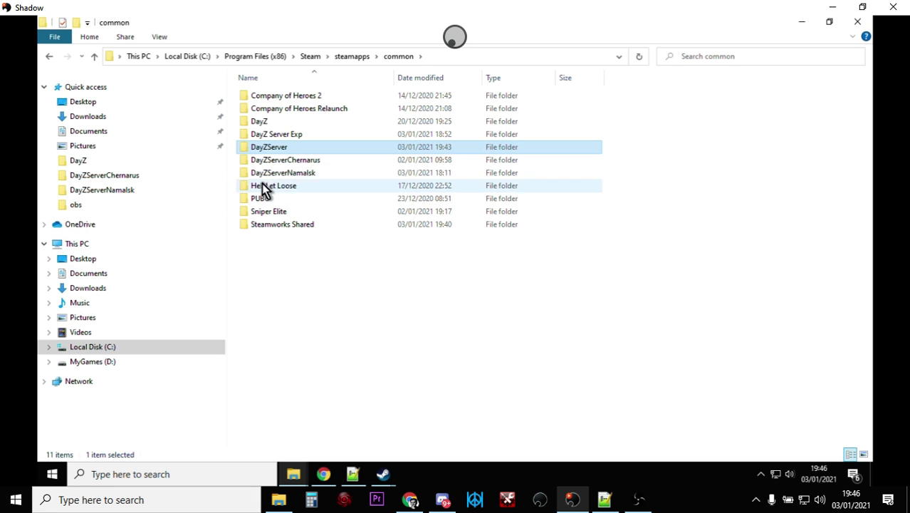
# Browse from This PC through Local Disk (C:), Program Files (x86), Steam, steamapps and common into the DayZServer folder
pyautogui.click(86, 245)
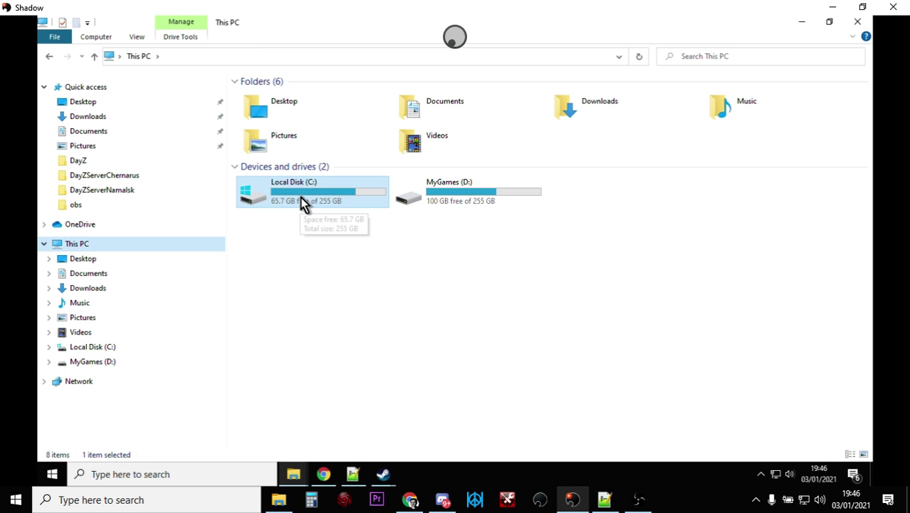
pyautogui.doubleClick(316, 196)
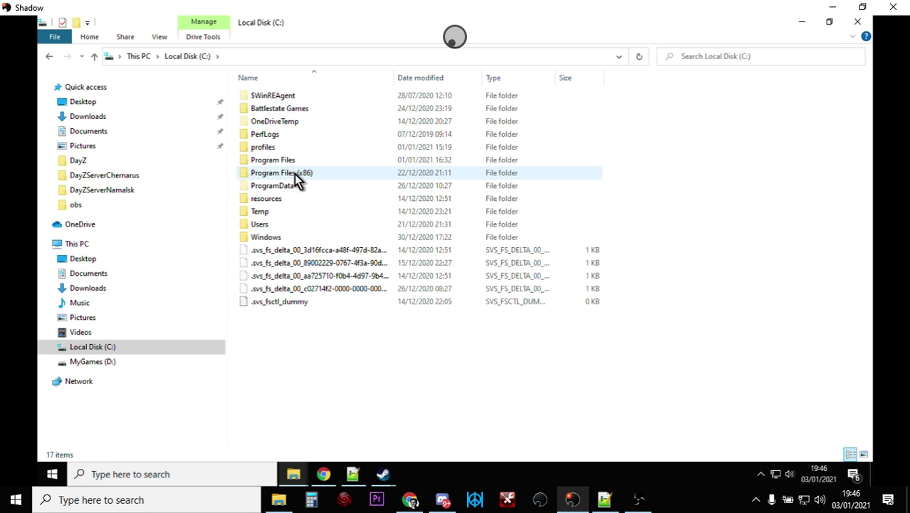
pyautogui.doubleClick(276, 176)
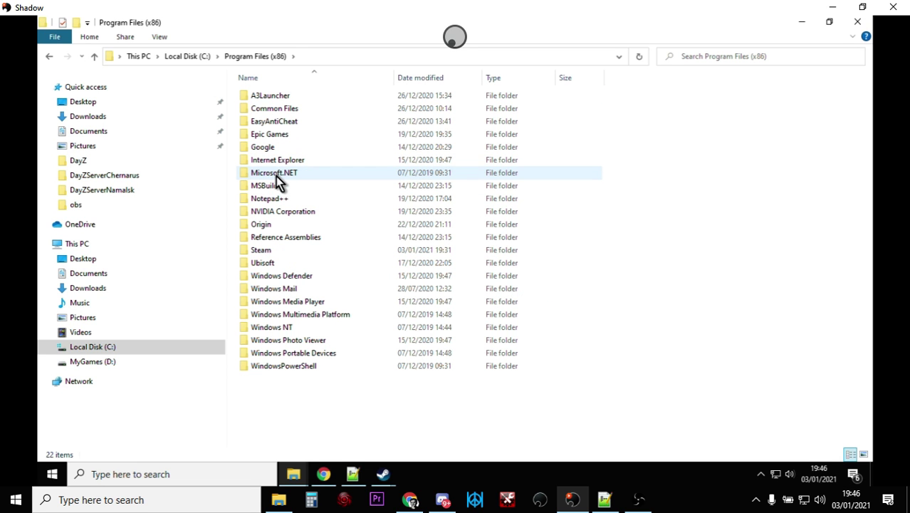
pyautogui.doubleClick(259, 252)
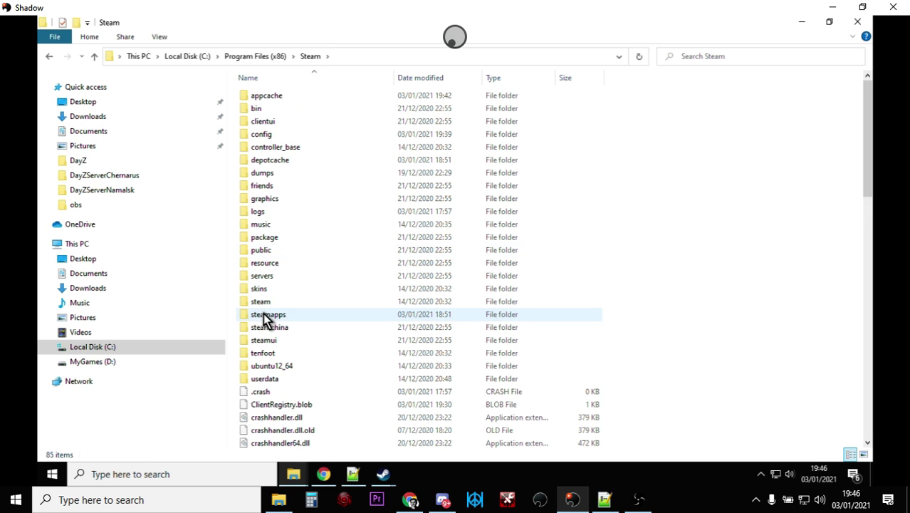
pyautogui.doubleClick(293, 314)
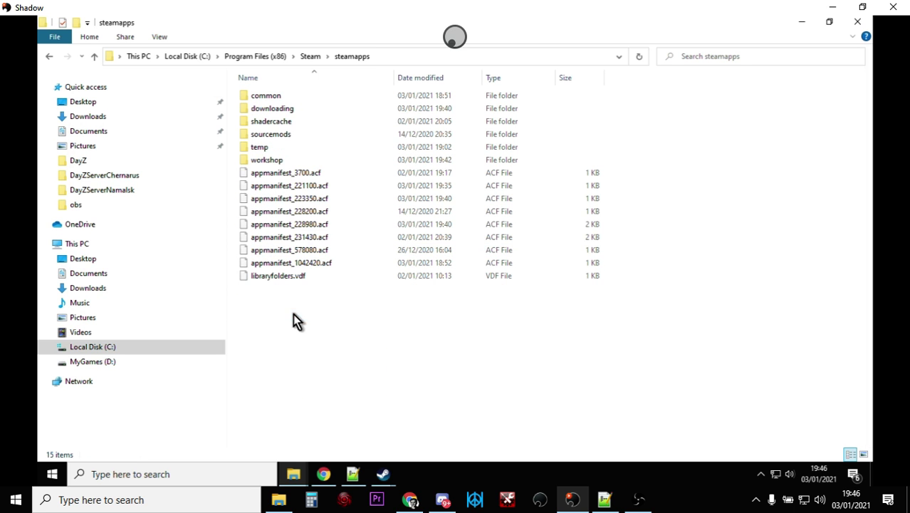
pyautogui.click(264, 97)
pyautogui.doubleClick(263, 95)
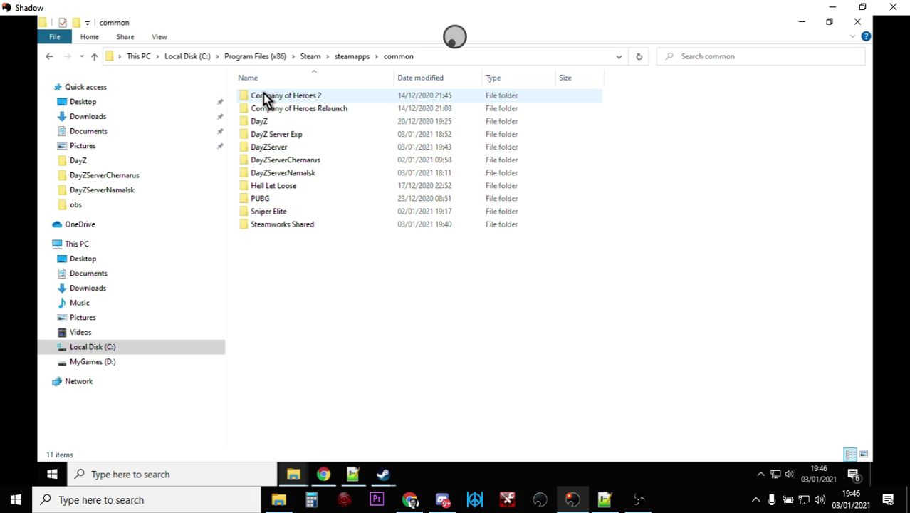
pyautogui.doubleClick(274, 148)
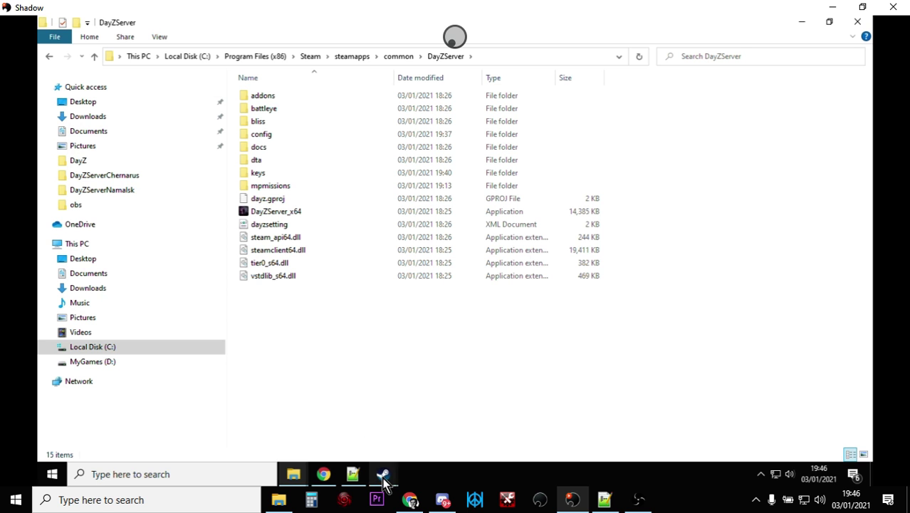
# Switch to Steam, close the DayZ Server properties and open the community Workshop
pyautogui.moveTo(382, 474)
pyautogui.click(491, 380)
pyautogui.click(404, 406)
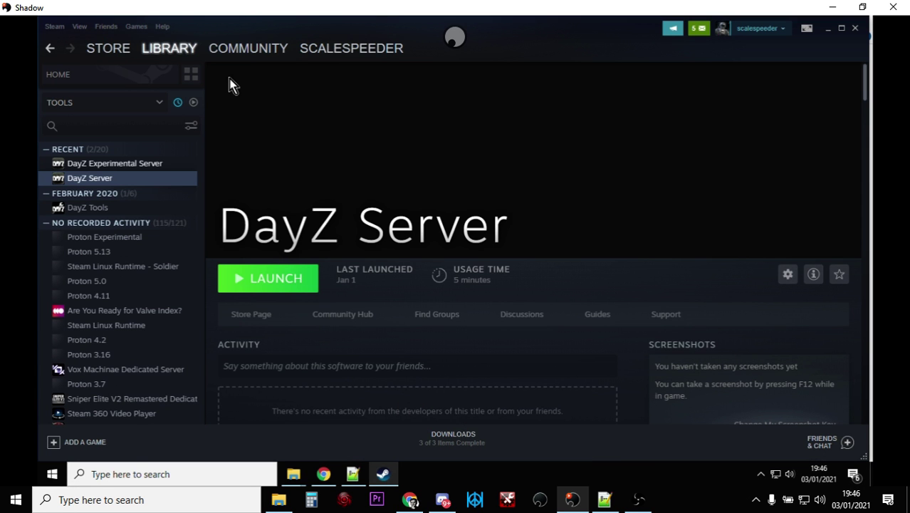
pyautogui.moveTo(185, 51)
pyautogui.moveTo(229, 60)
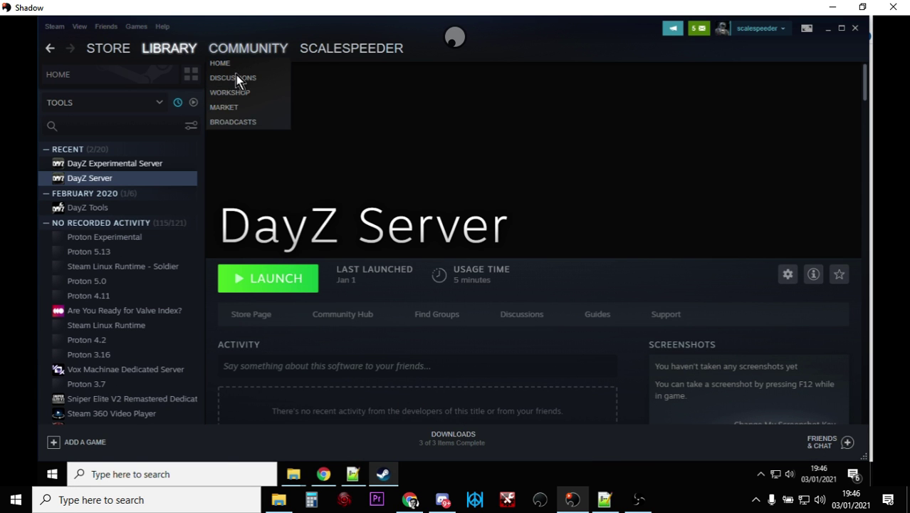
pyautogui.click(241, 99)
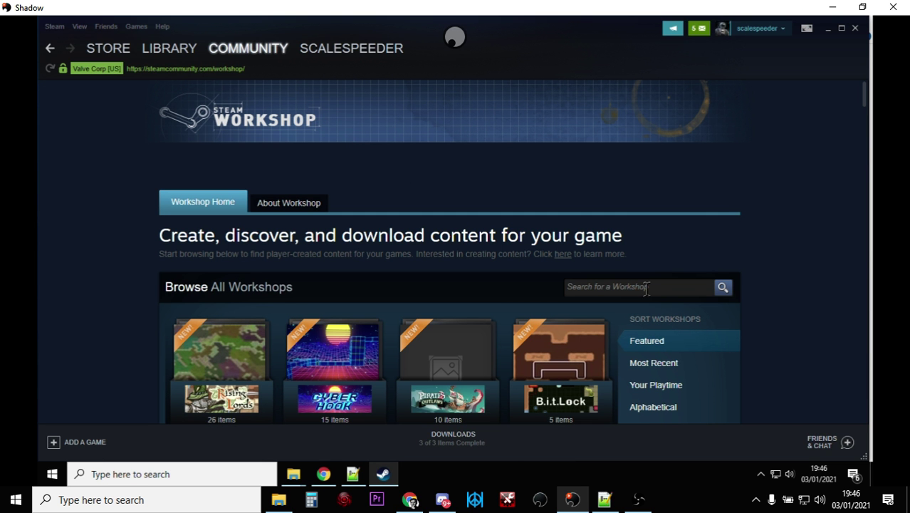
# Find DayZ among all Workshops by searching for "dayz" and open its Workshop page
pyautogui.click(646, 287)
pyautogui.write('da')
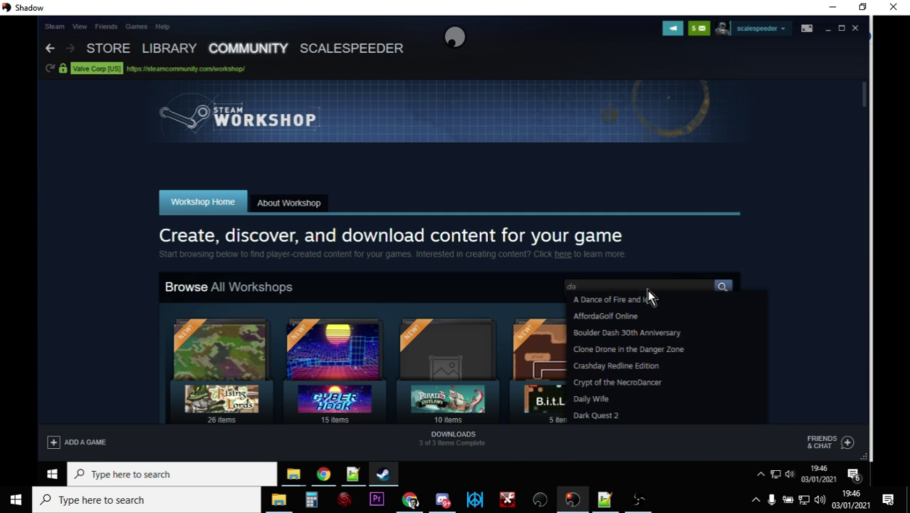
pyautogui.write('yz')
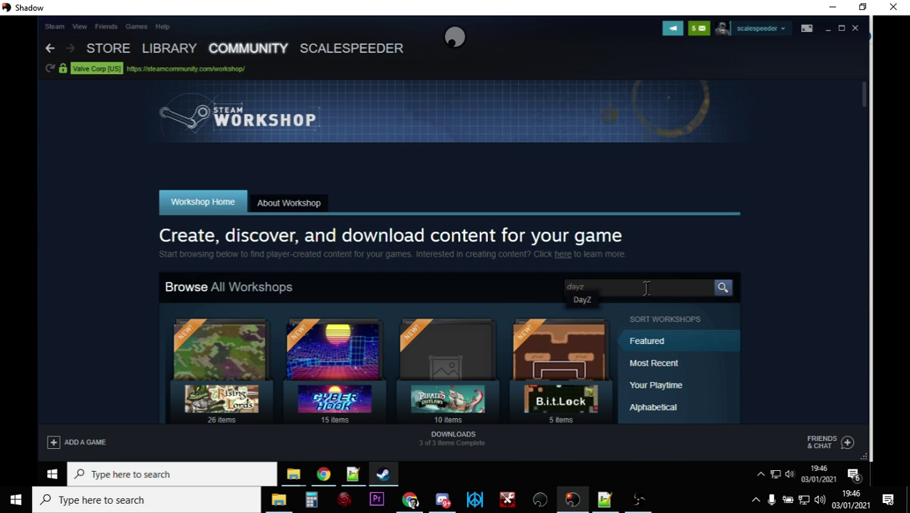
pyautogui.click(582, 301)
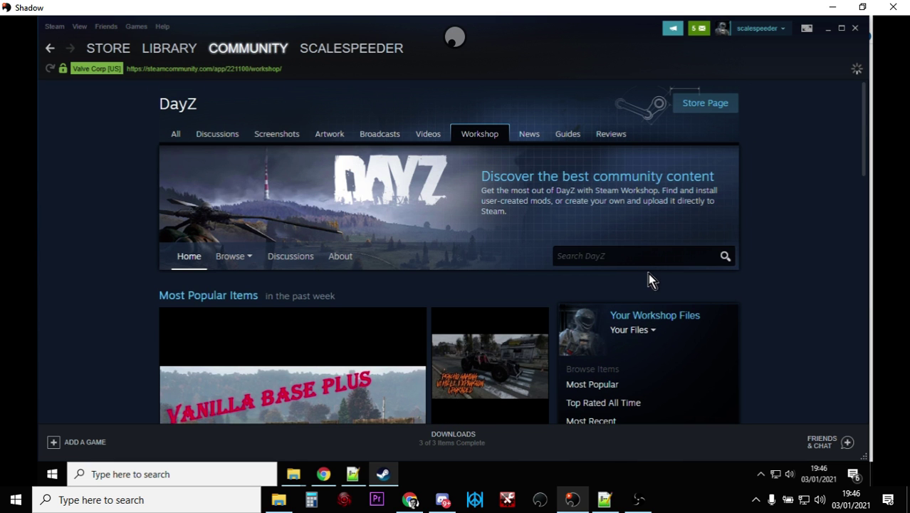
# Search the DayZ Workshop for "namalsk"
pyautogui.click(641, 256)
pyautogui.write('namals')
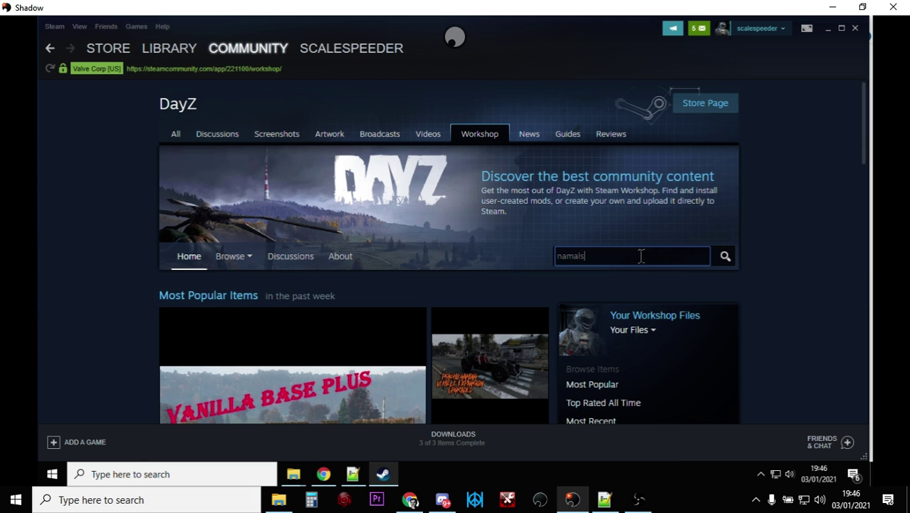
pyautogui.write('k')
pyautogui.press('Return')
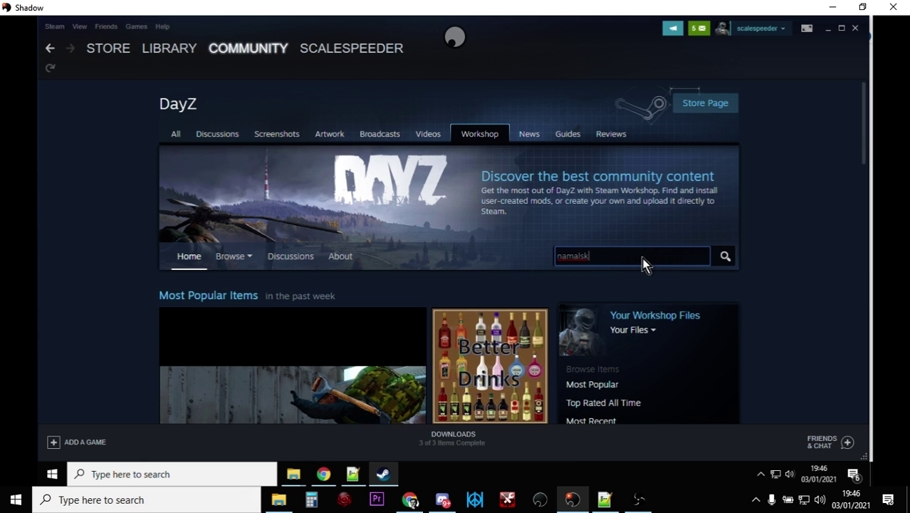
# Open the Namalsk Island mod page from the search results and view its subscription section
pyautogui.scroll(-2, 641, 256)
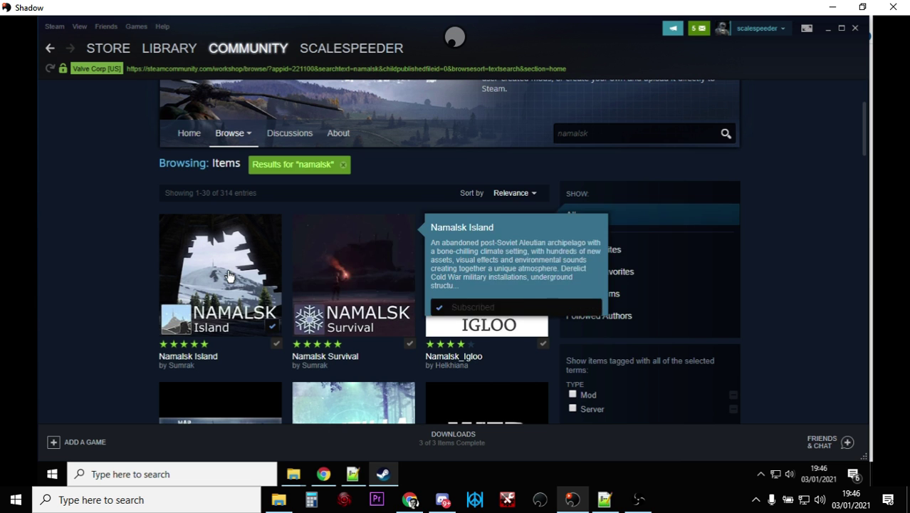
pyautogui.click(229, 276)
pyautogui.scroll(-4, 313, 289)
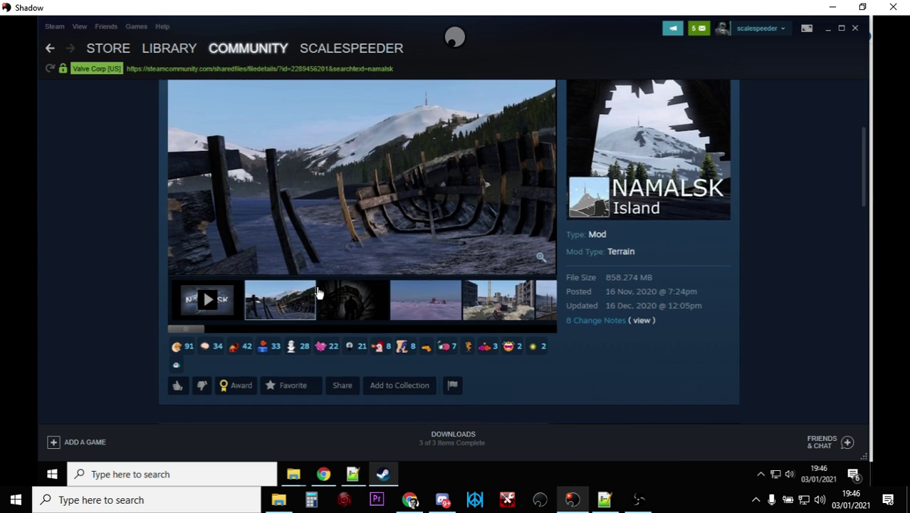
pyautogui.scroll(-1, 317, 287)
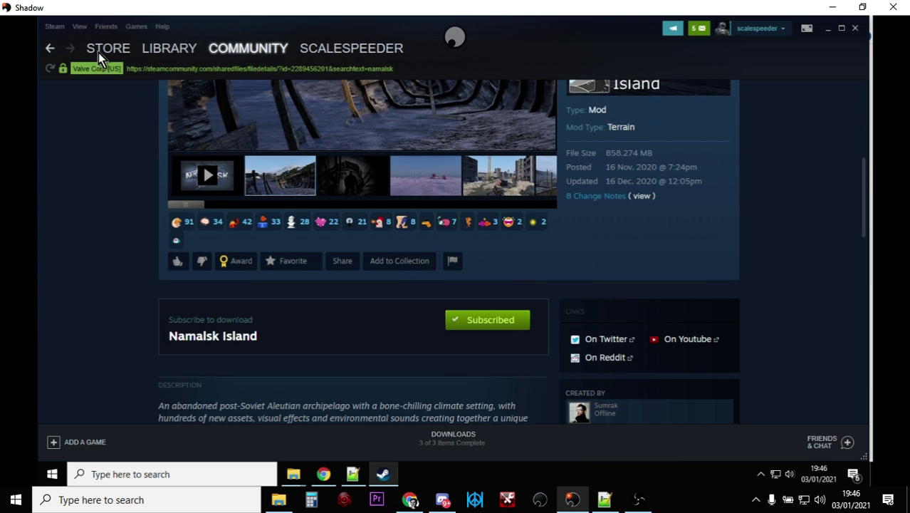
# Return to the search results, open the Namalsk Survival mod page and view its subscription section
pyautogui.click(50, 50)
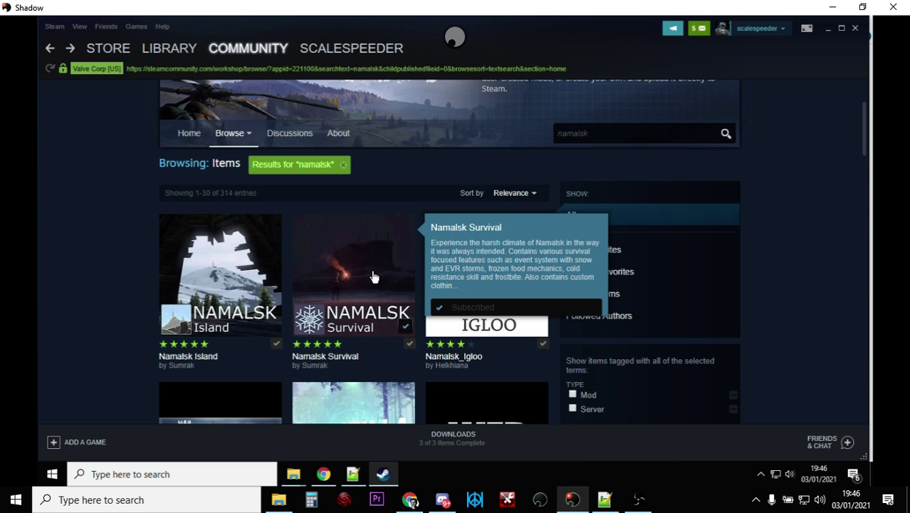
pyautogui.click(373, 276)
pyautogui.scroll(-5, 372, 276)
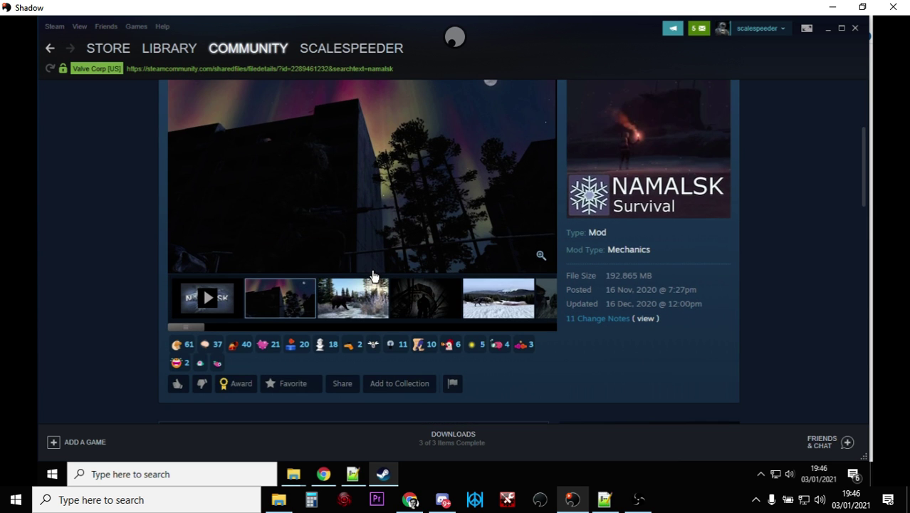
pyautogui.scroll(-1, 372, 277)
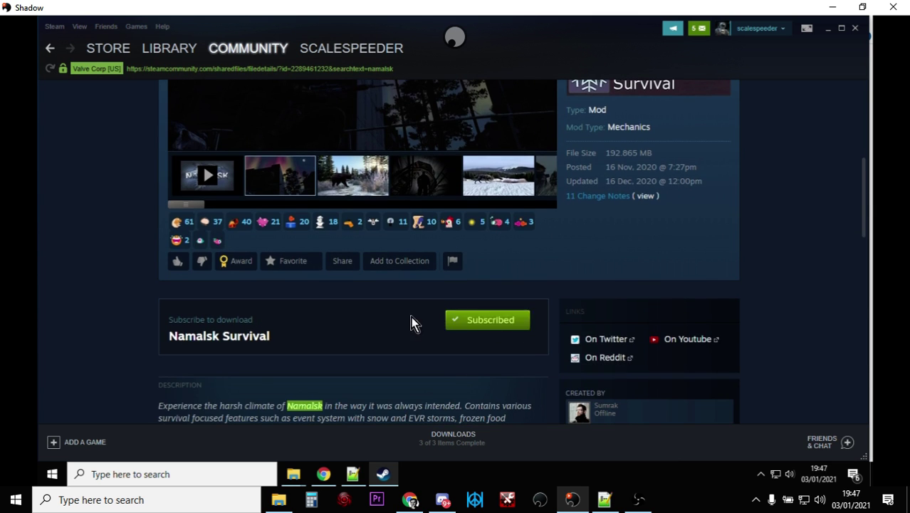
pyautogui.scroll(2, 410, 316)
pyautogui.scroll(3, 411, 321)
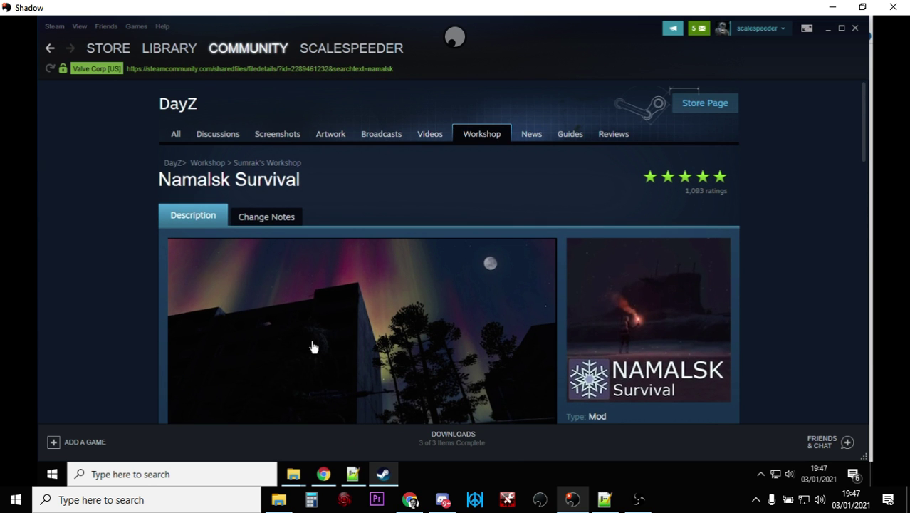
# Switch to File Explorer, go up to the common folder and open the !Workshop folder inside DayZ
pyautogui.moveTo(292, 472)
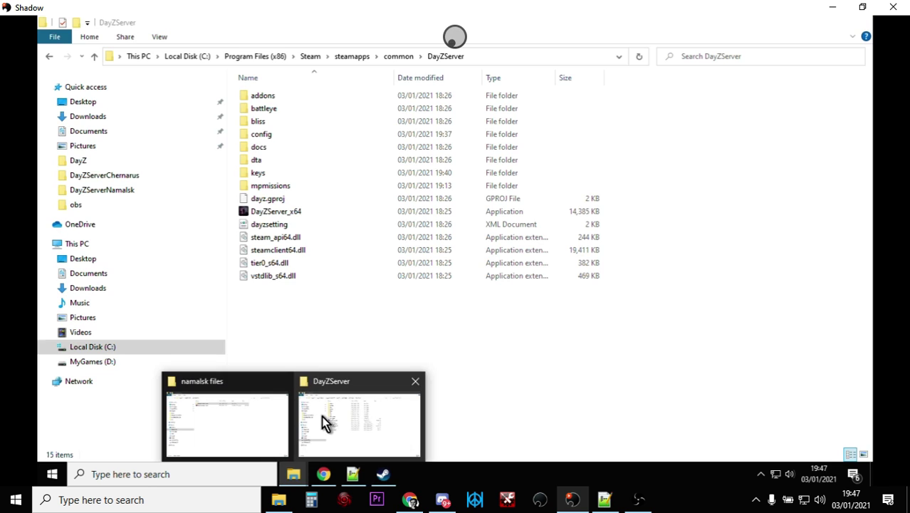
pyautogui.click(322, 422)
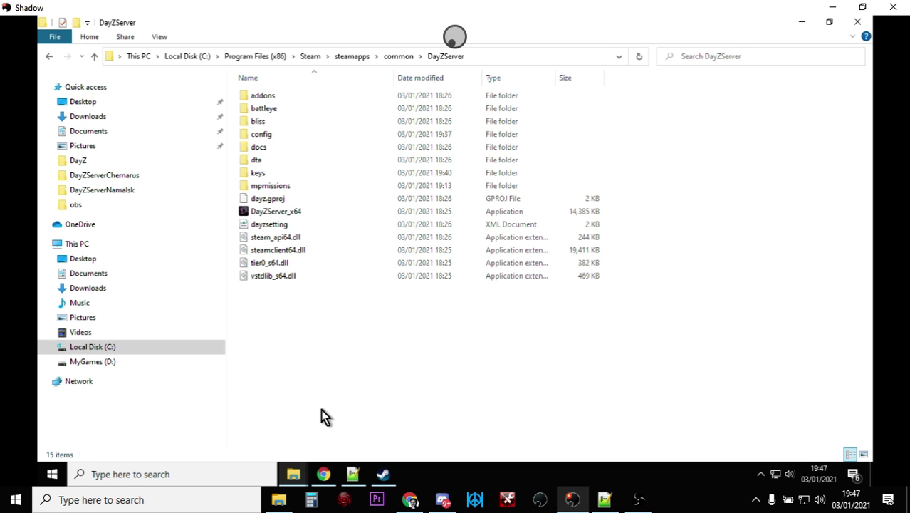
pyautogui.click(93, 58)
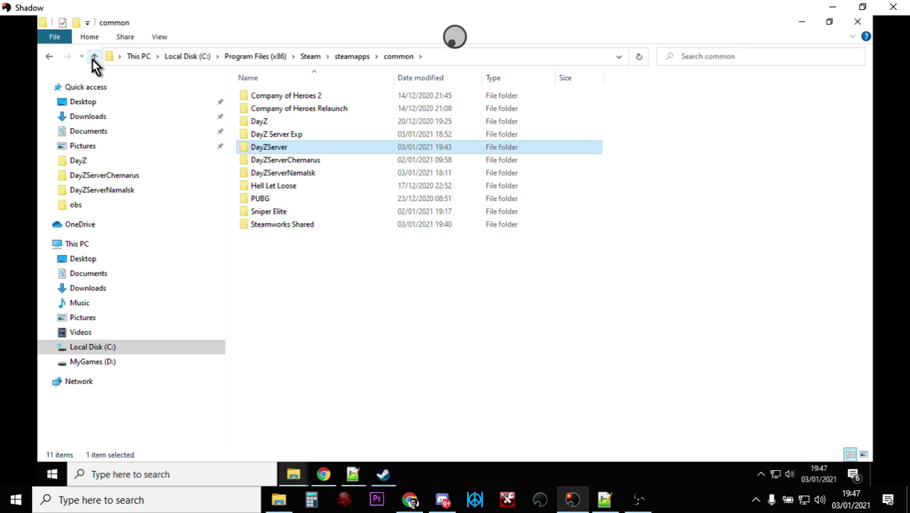
pyautogui.doubleClick(266, 122)
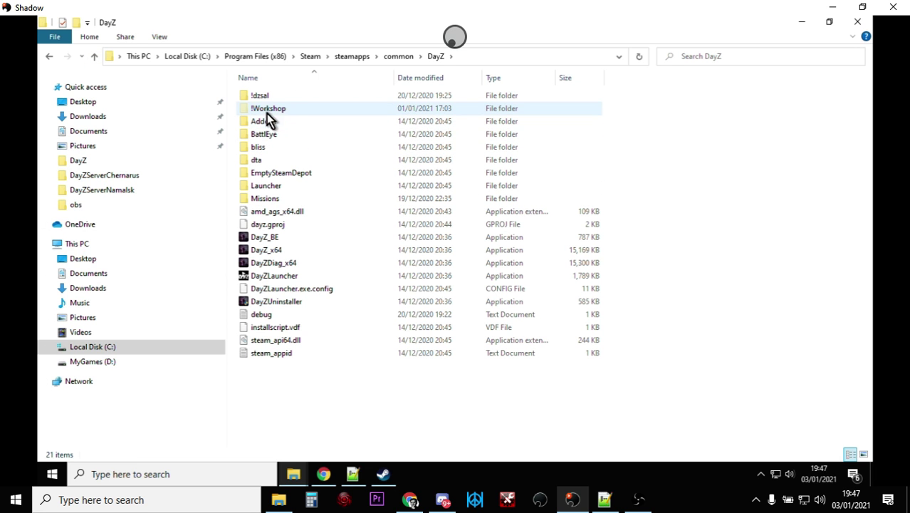
pyautogui.doubleClick(274, 110)
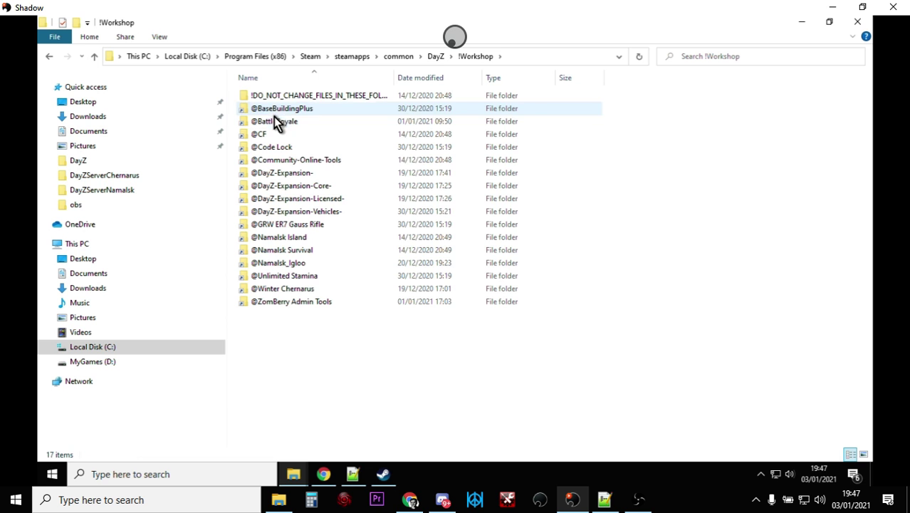
pyautogui.click(279, 240)
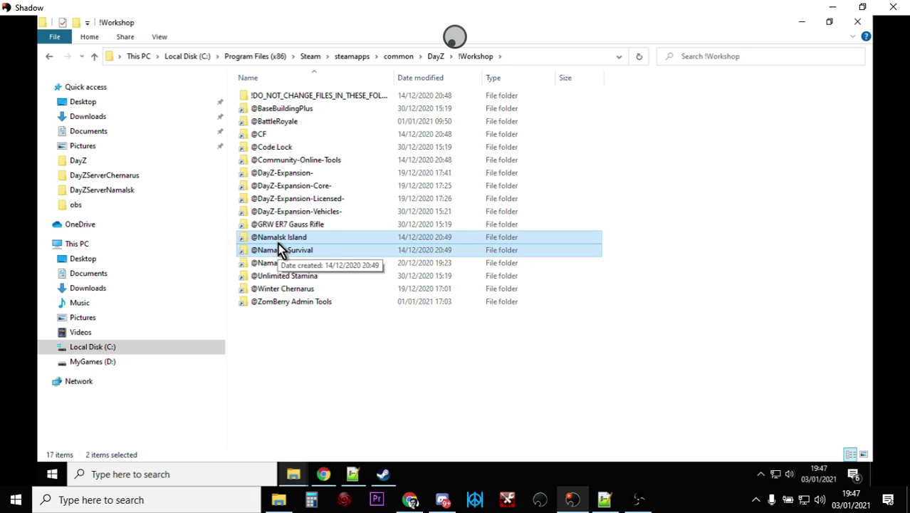
pyautogui.rightClick(279, 244)
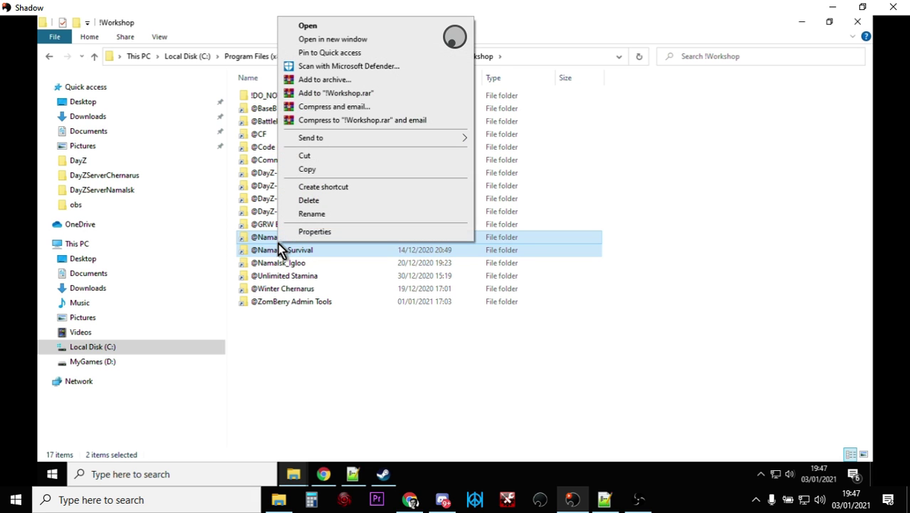
pyautogui.click(311, 172)
# Go back up to the common folder, open DayZServer and paste the two copied Namalsk mod folders there
pyautogui.click(94, 57)
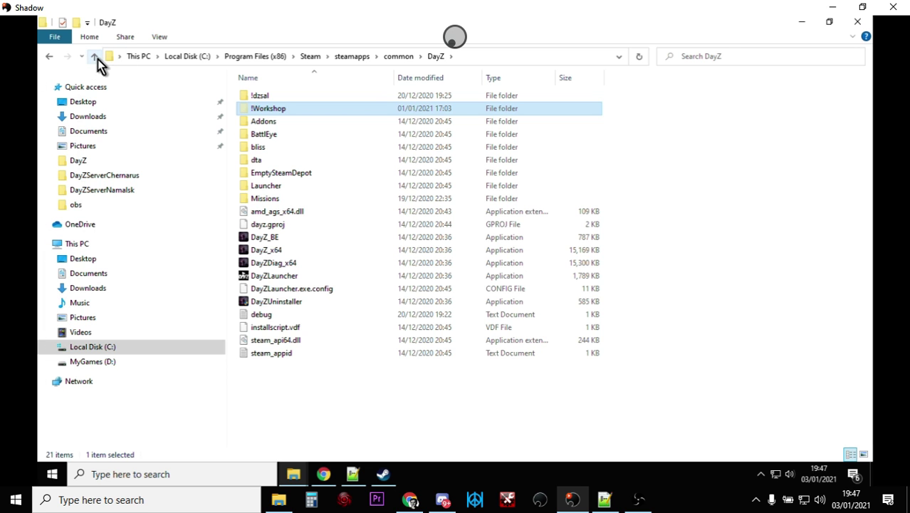
pyautogui.click(94, 56)
pyautogui.doubleClick(264, 148)
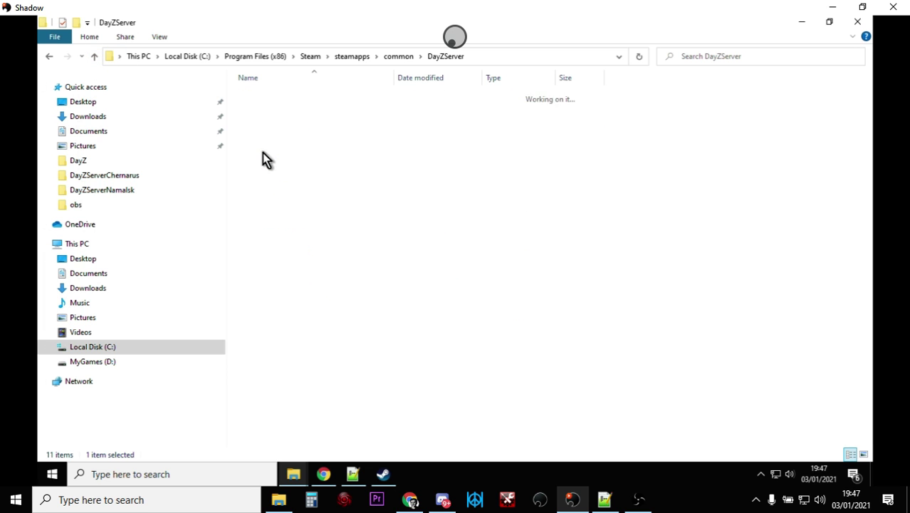
pyautogui.rightClick(306, 333)
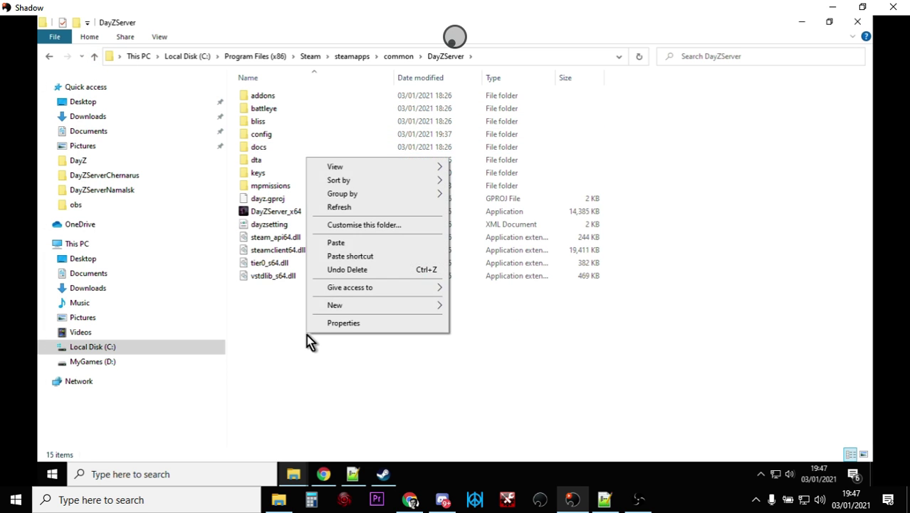
pyautogui.click(343, 241)
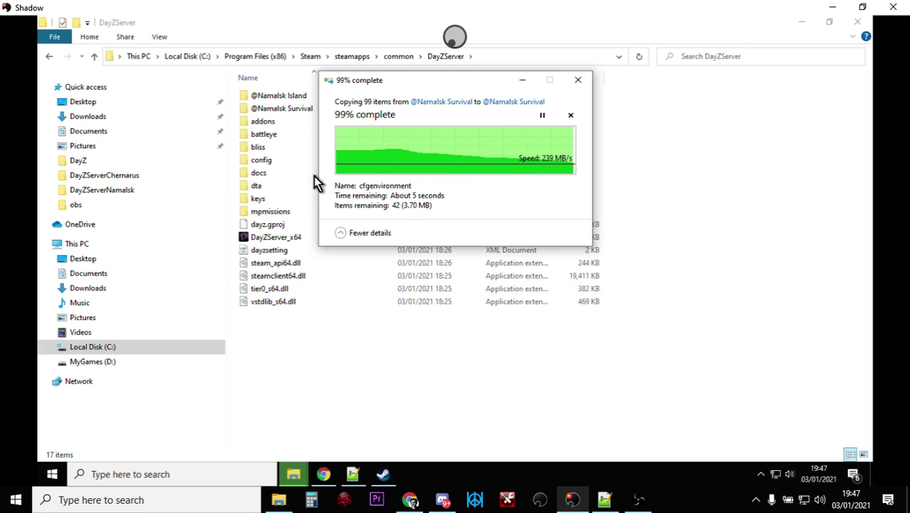
pyautogui.click(281, 108)
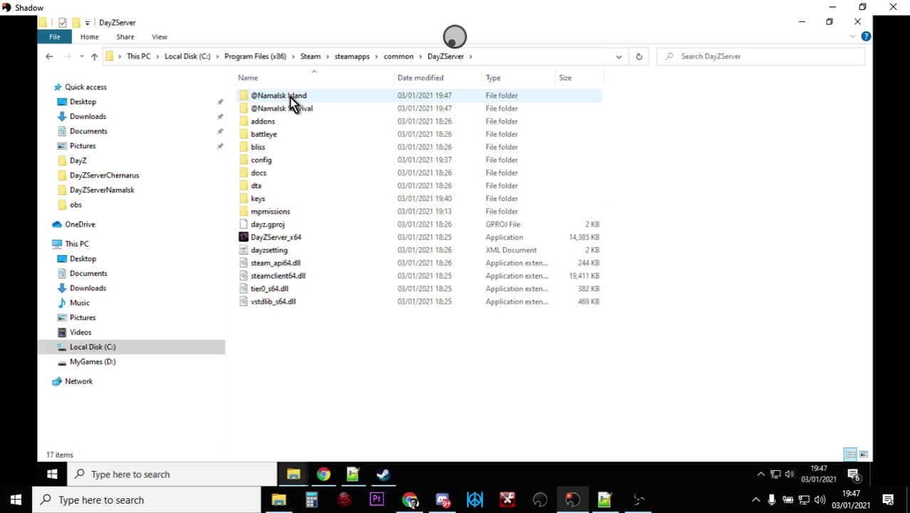
pyautogui.doubleClick(289, 99)
pyautogui.click(258, 114)
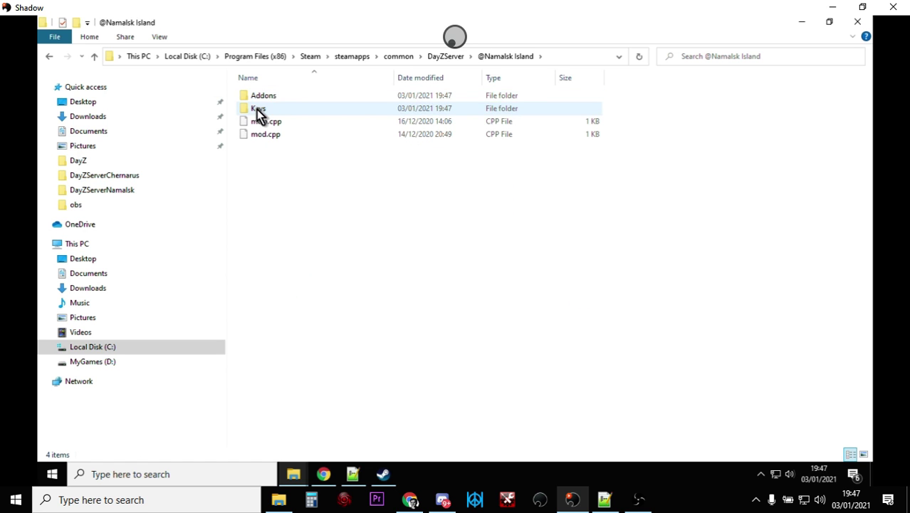
pyautogui.doubleClick(258, 114)
pyautogui.click(272, 102)
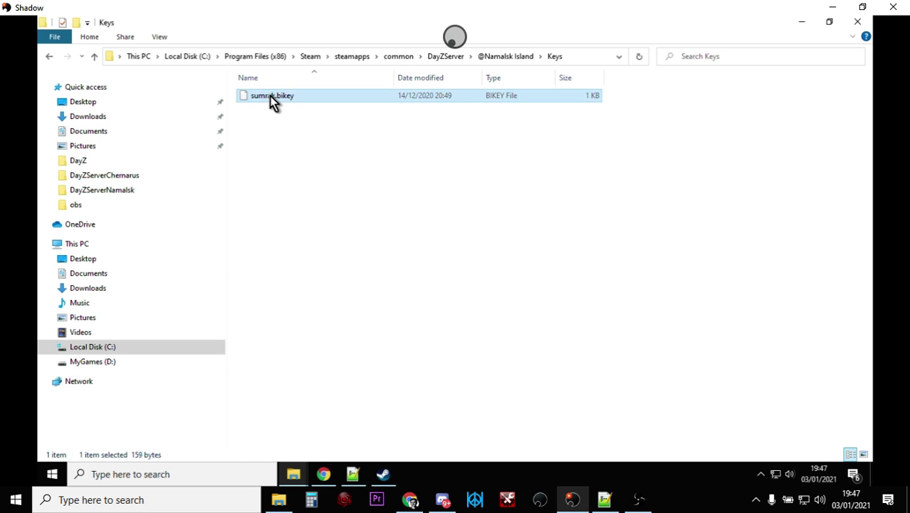
pyautogui.rightClick(274, 101)
pyautogui.click(310, 273)
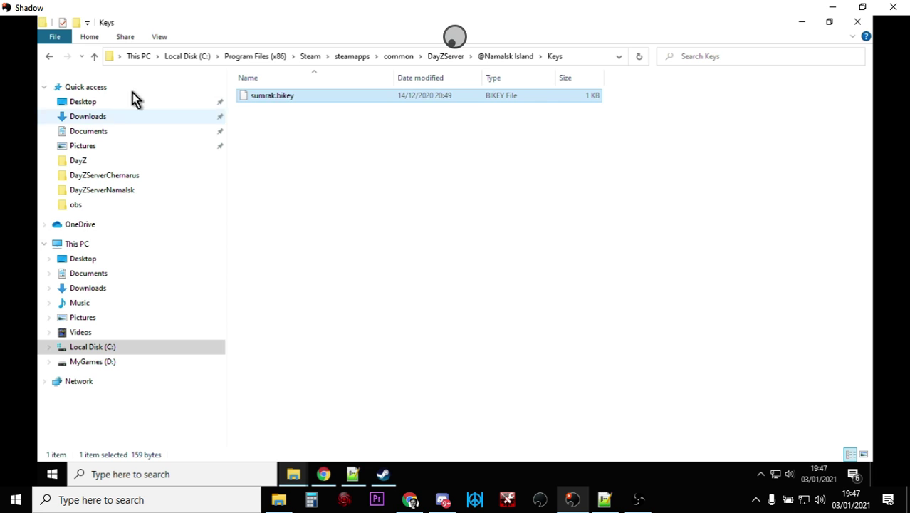
# Return to the DayZServer folder and paste sumrak.bikey into its keys folder
pyautogui.click(94, 57)
pyautogui.click(94, 57)
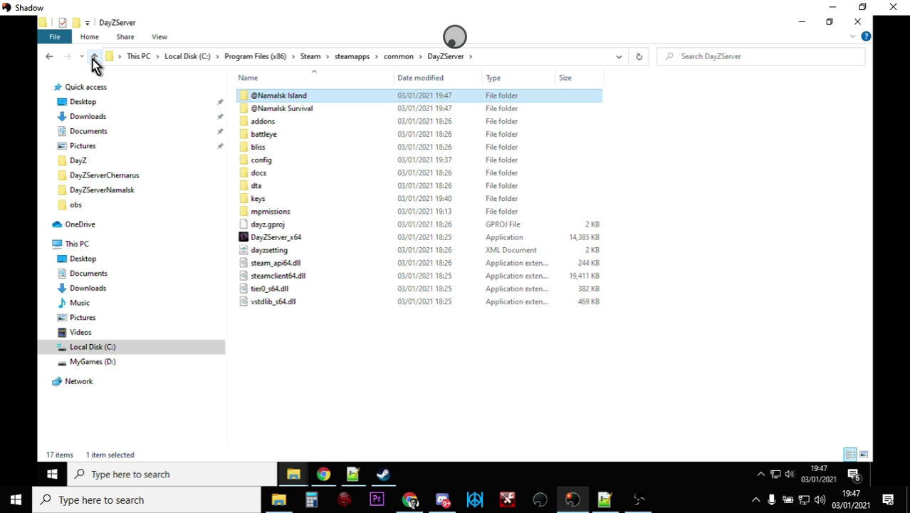
pyautogui.doubleClick(261, 200)
pyautogui.rightClick(267, 232)
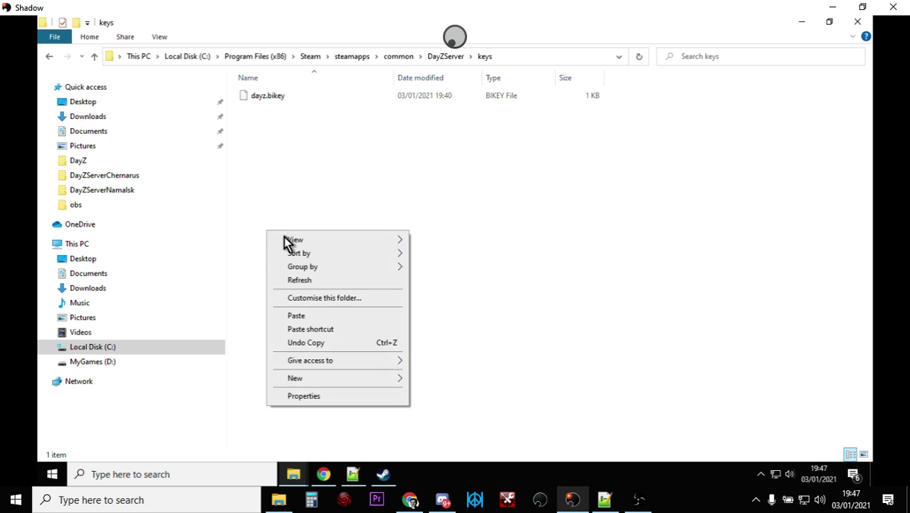
pyautogui.click(311, 316)
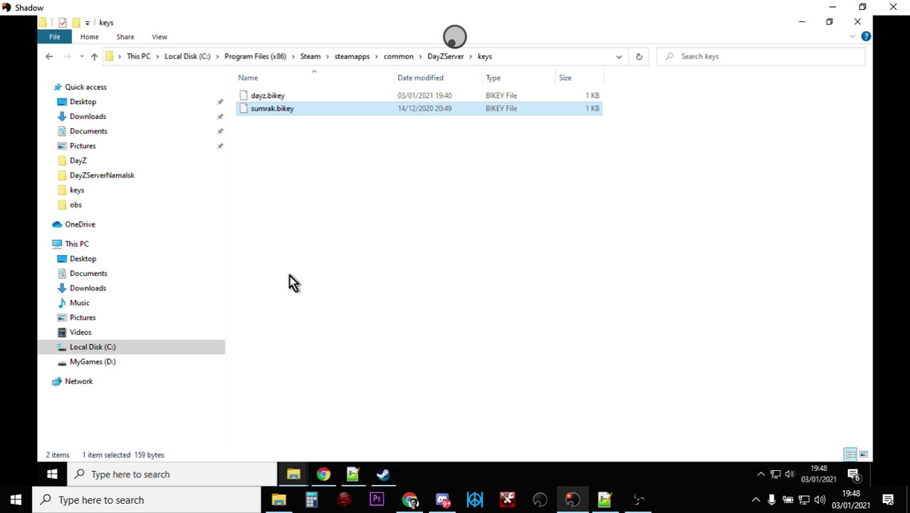
# Go back up to the DayZServer folder and open its mpmissions folder to view the missions
pyautogui.click(94, 59)
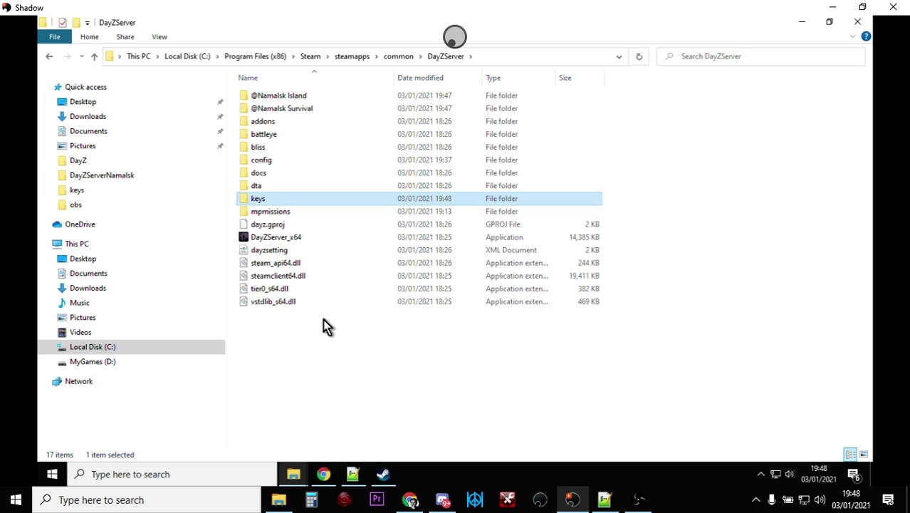
pyautogui.doubleClick(283, 212)
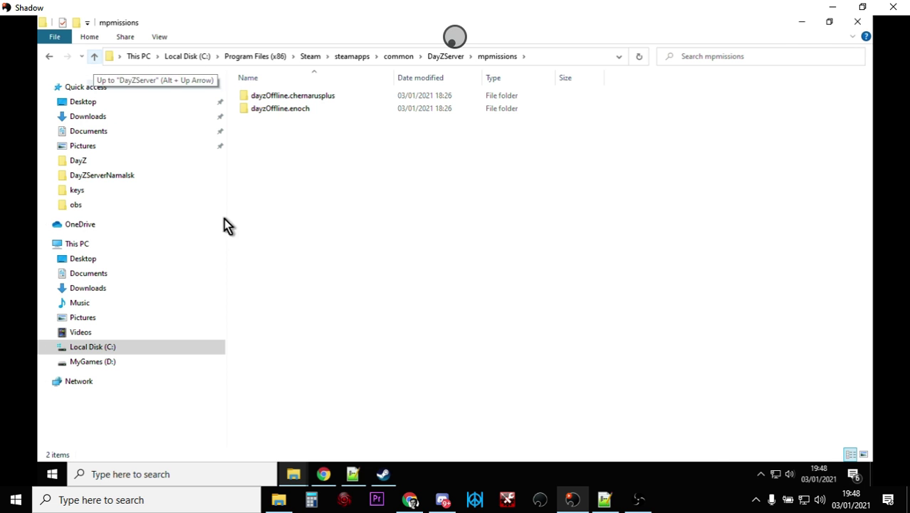
# Switch to Chrome and show the code download options of the Namalsk-Server GitHub repository
pyautogui.click(326, 474)
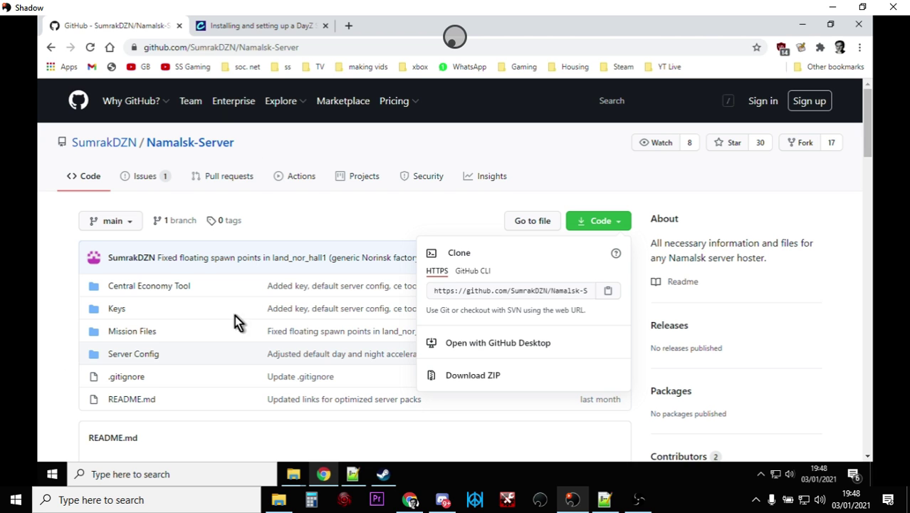
pyautogui.scroll(-1, 281, 324)
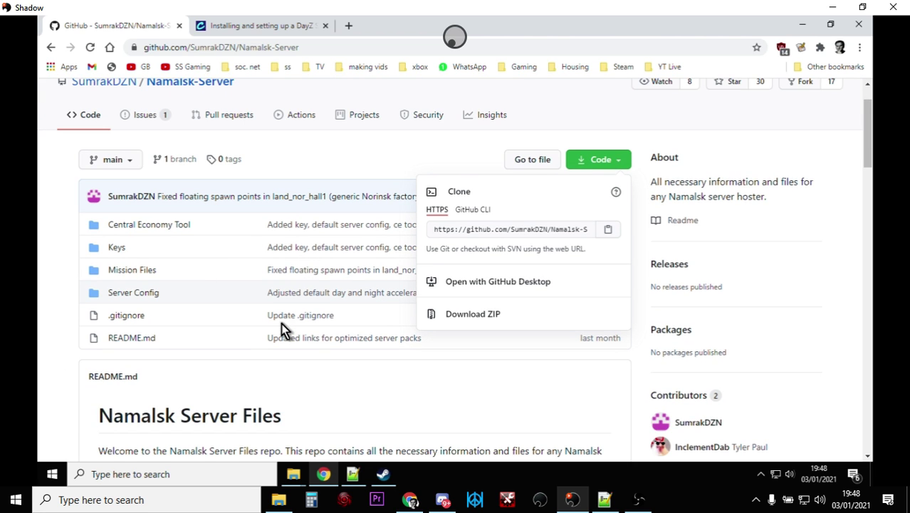
pyautogui.click(598, 164)
pyautogui.click(610, 162)
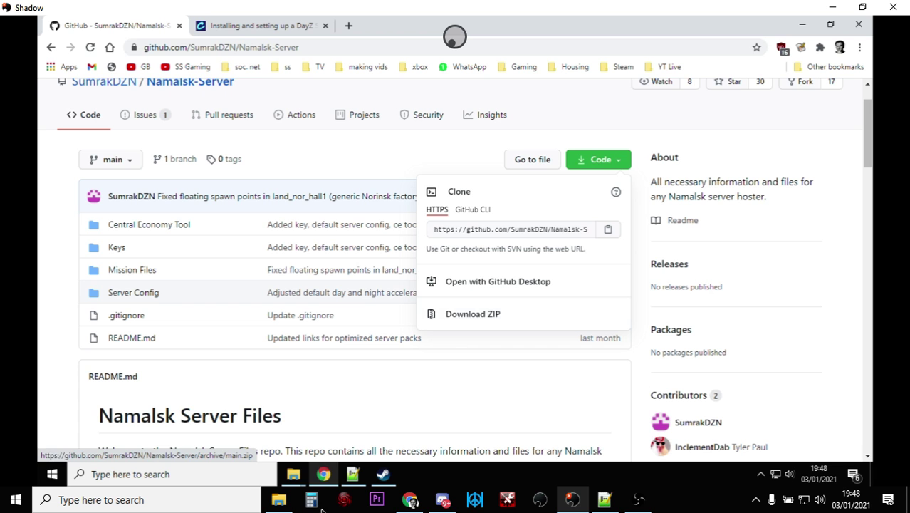
# Open the Mission Files folder inside Namalsk-Server-main in the namalsk files folder and copy the regular.namalsk folder
pyautogui.moveTo(293, 474)
pyautogui.click(250, 432)
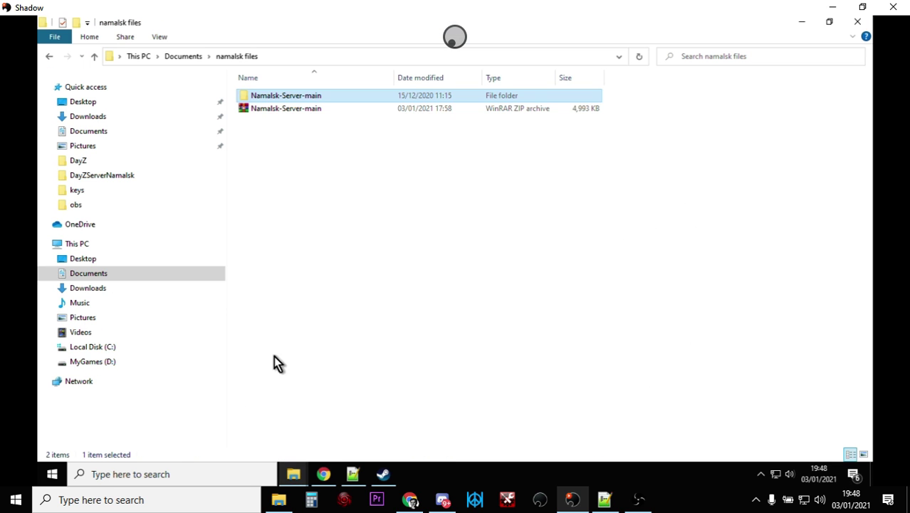
pyautogui.rightClick(275, 110)
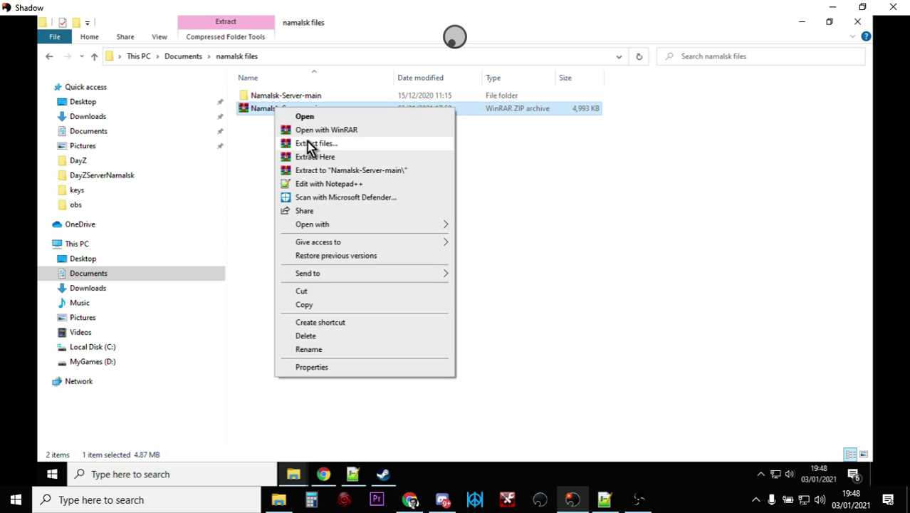
pyautogui.click(258, 158)
pyautogui.doubleClick(272, 99)
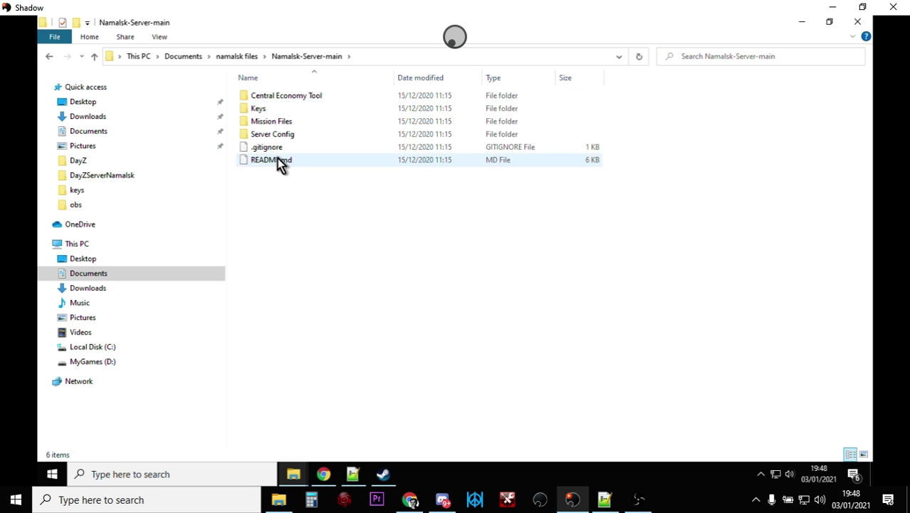
pyautogui.doubleClick(274, 121)
pyautogui.click(275, 109)
pyautogui.rightClick(275, 108)
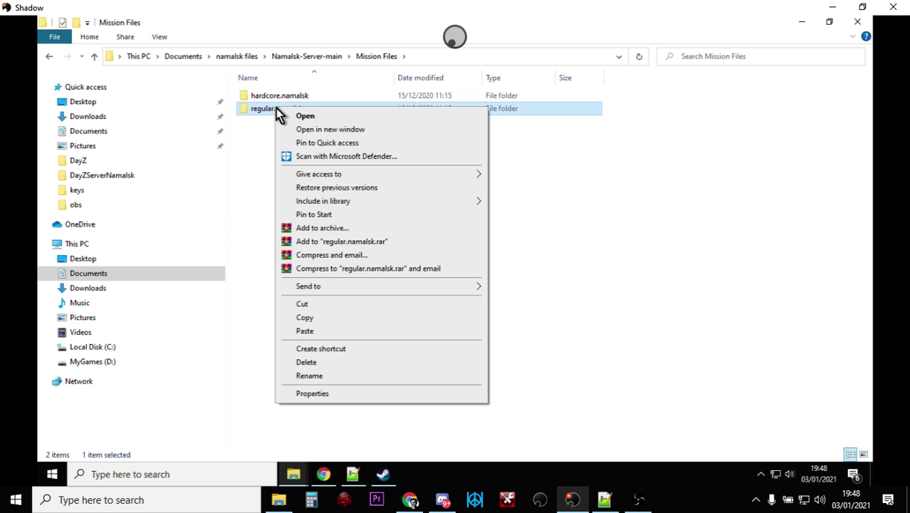
pyautogui.click(313, 317)
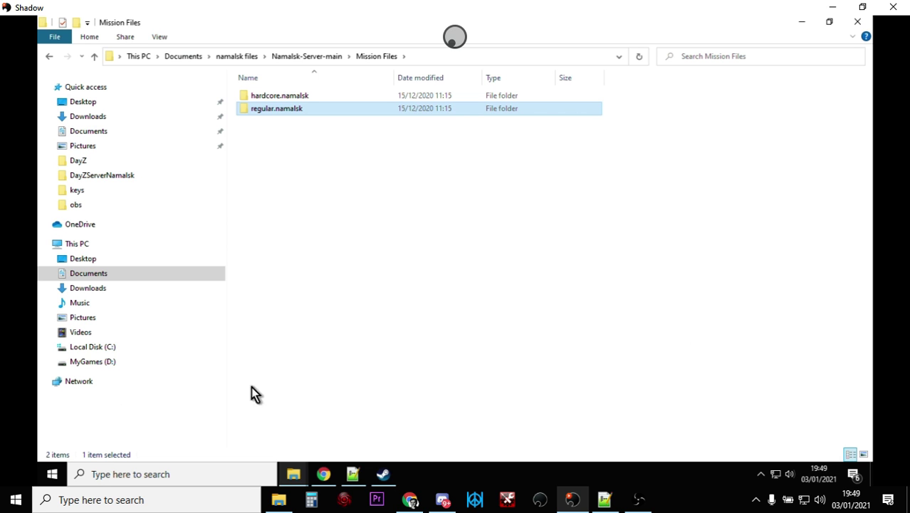
# Paste the regular.namalsk folder into the mpmissions folder of DayZServer
pyautogui.click(295, 477)
pyautogui.click(339, 432)
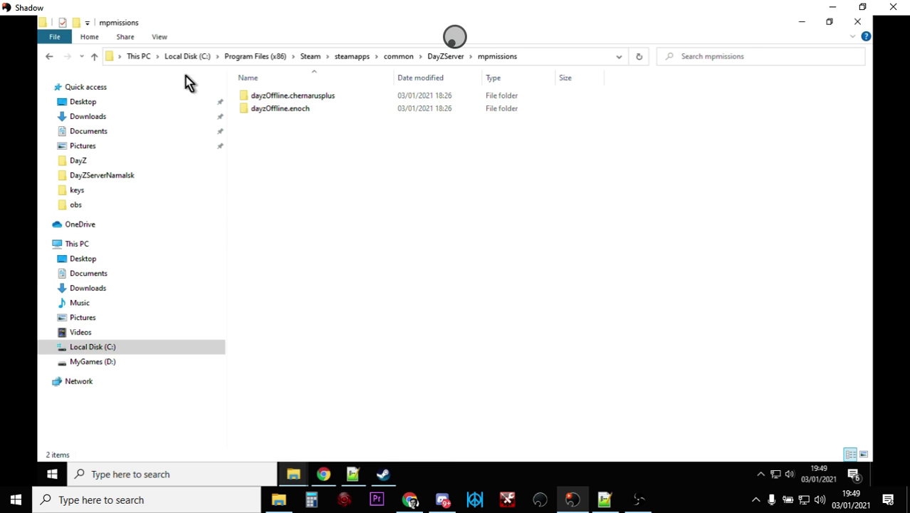
pyautogui.rightClick(304, 191)
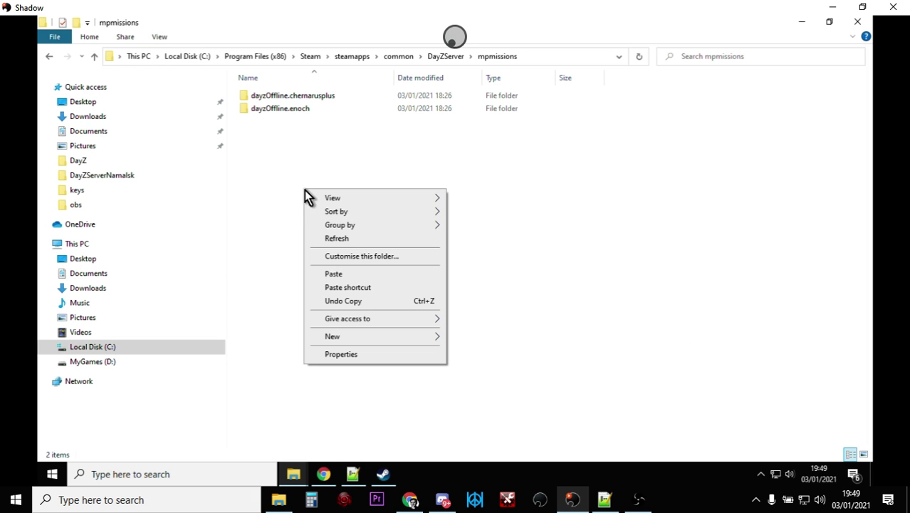
pyautogui.click(349, 275)
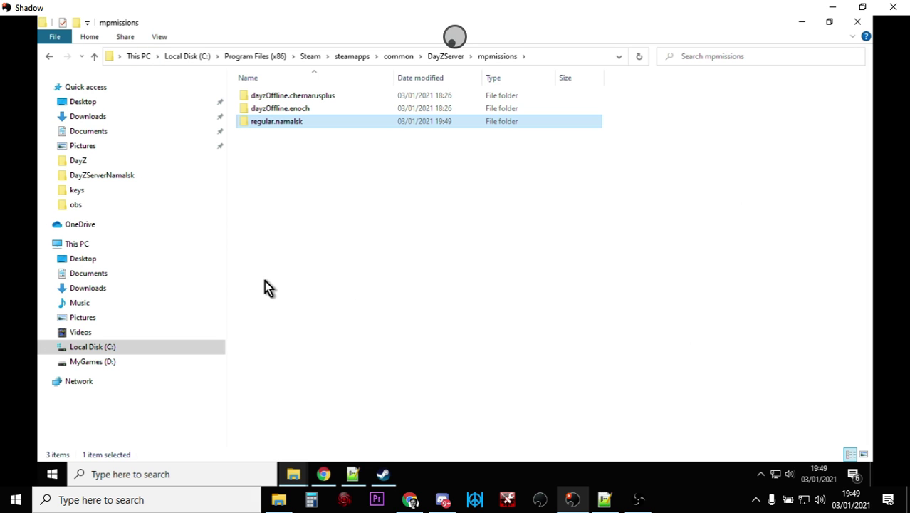
# Return to Namalsk-Server-main, open the Regular folder inside Server Config and copy the serverDZ.cfg file
pyautogui.moveTo(291, 473)
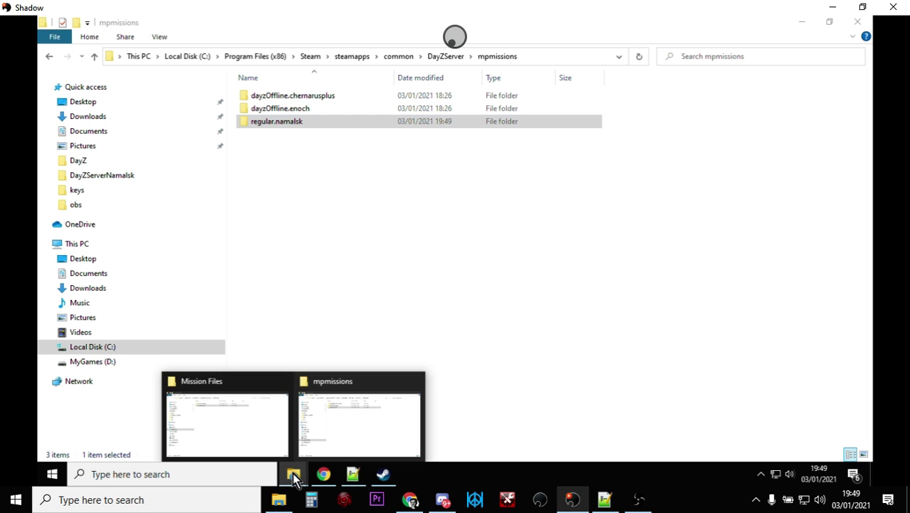
pyautogui.click(321, 423)
pyautogui.click(251, 422)
pyautogui.click(94, 56)
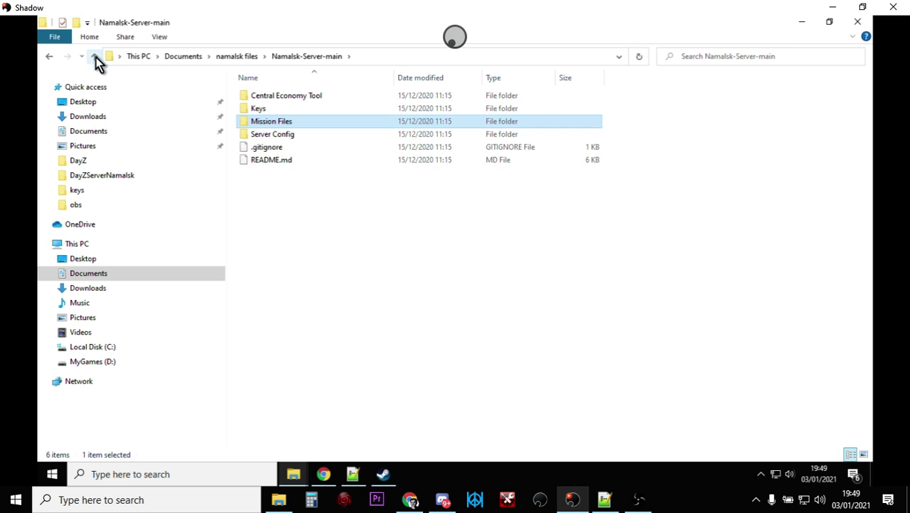
pyautogui.doubleClick(278, 138)
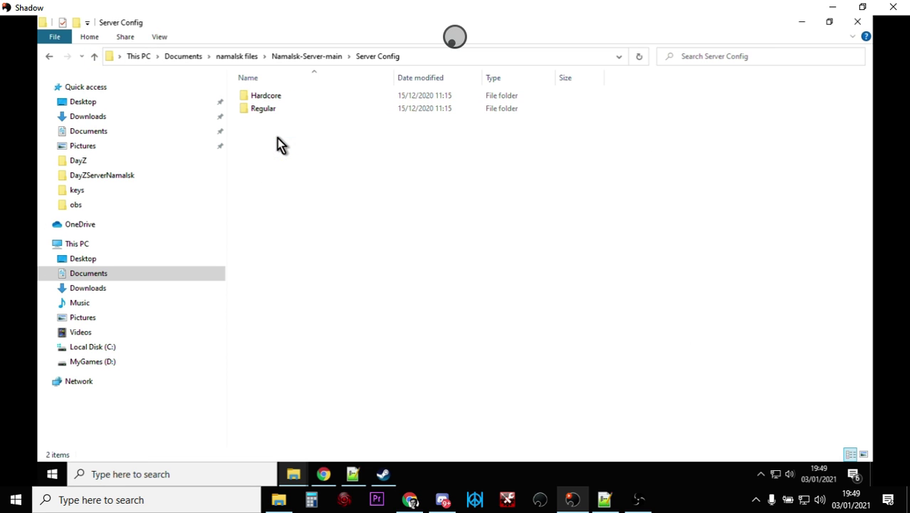
pyautogui.doubleClick(270, 112)
pyautogui.click(275, 97)
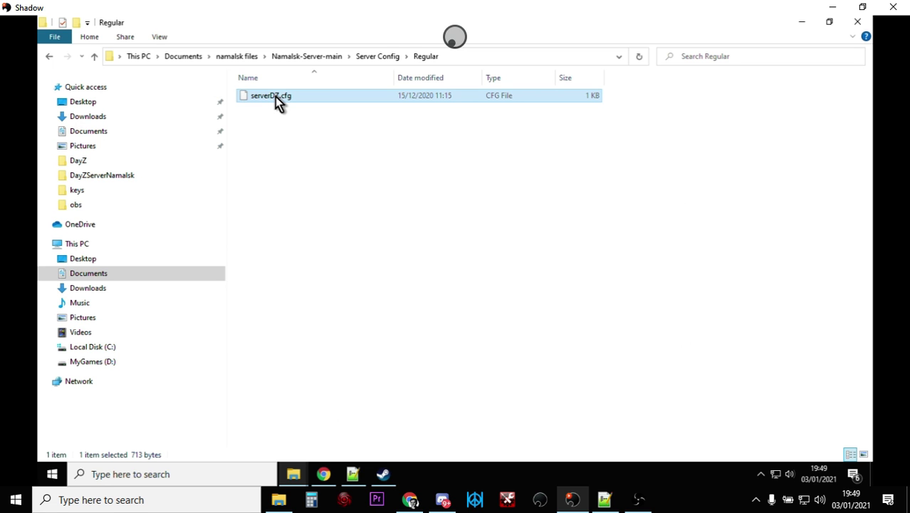
pyautogui.rightClick(276, 96)
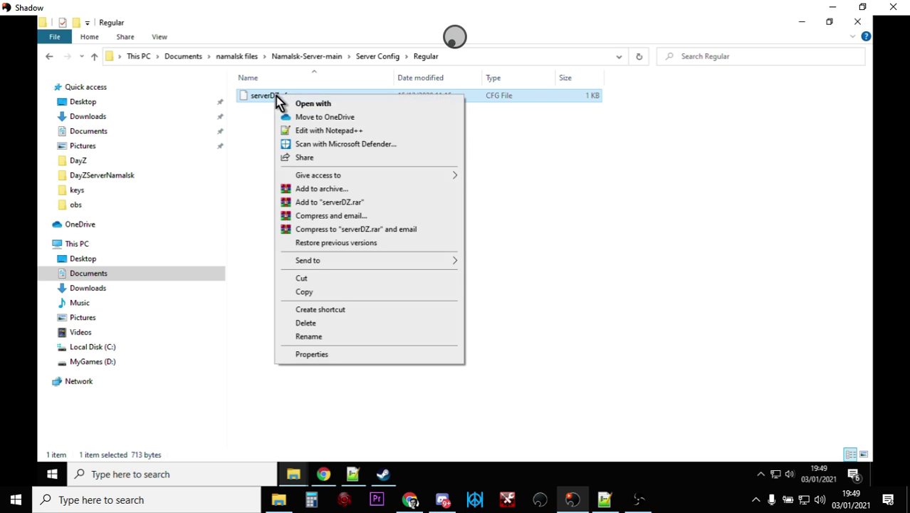
pyautogui.click(307, 290)
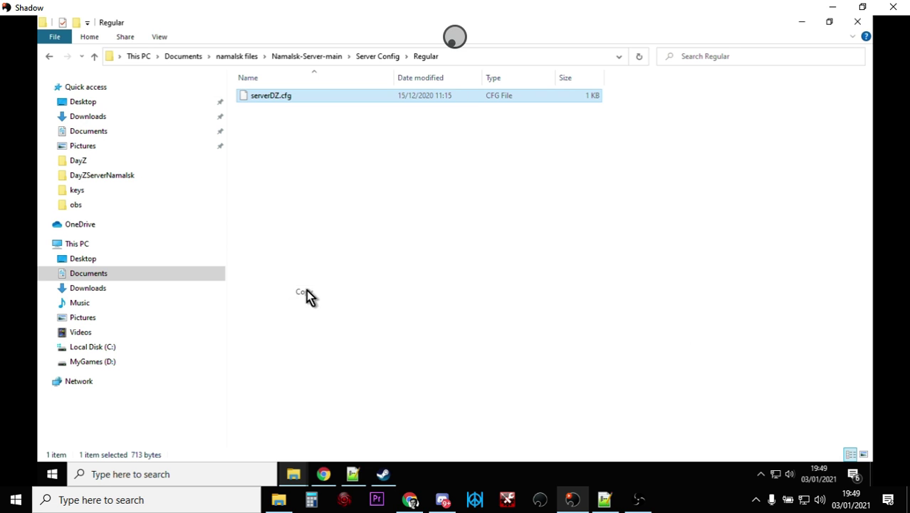
# Go back up to Namalsk-Server-main in the source window and paste serverDZ.cfg into the DayZServer folder
pyautogui.click(95, 58)
pyautogui.click(95, 59)
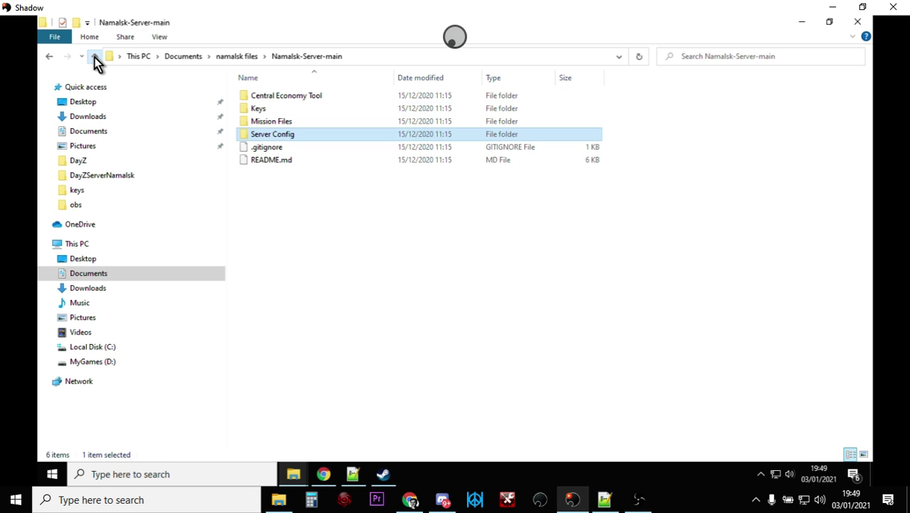
pyautogui.click(294, 474)
pyautogui.click(336, 421)
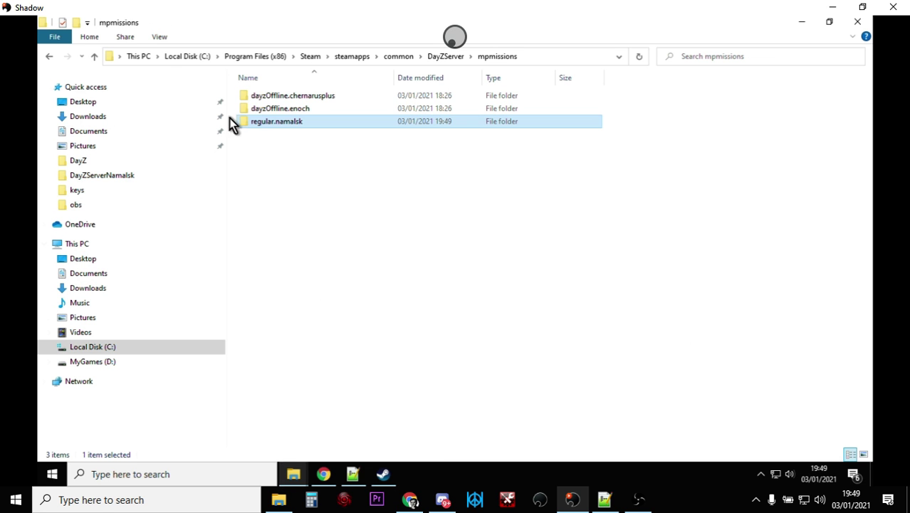
pyautogui.click(95, 57)
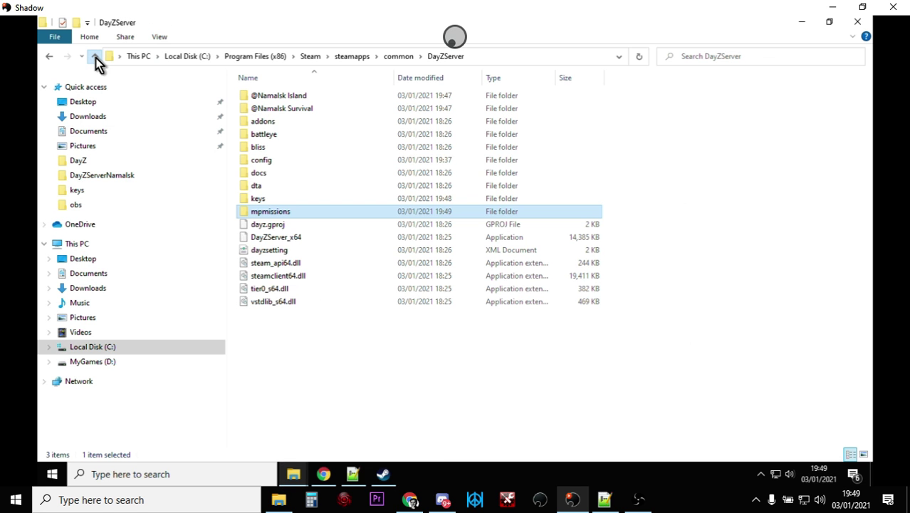
pyautogui.rightClick(297, 346)
pyautogui.click(331, 254)
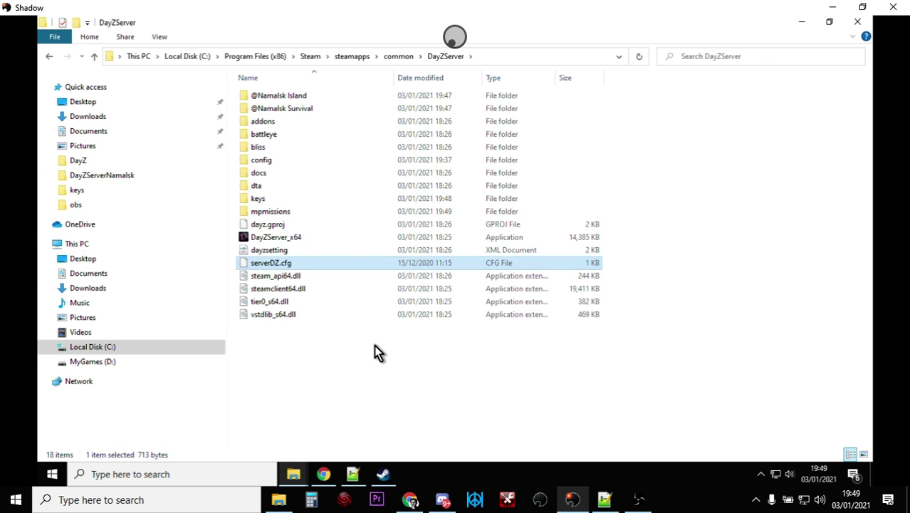
# Open the pasted serverDZ.cfg in Notepad++ and reload it with the contents from disk
pyautogui.rightClick(283, 268)
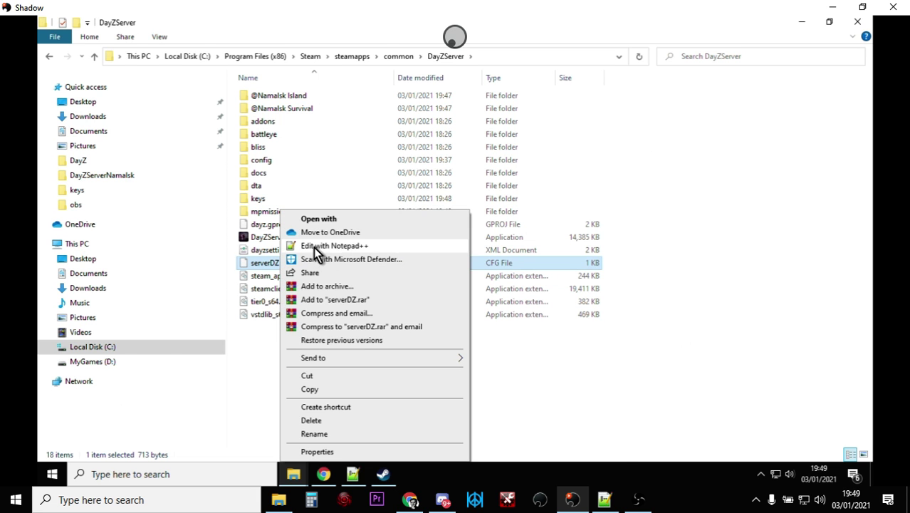
pyautogui.click(313, 250)
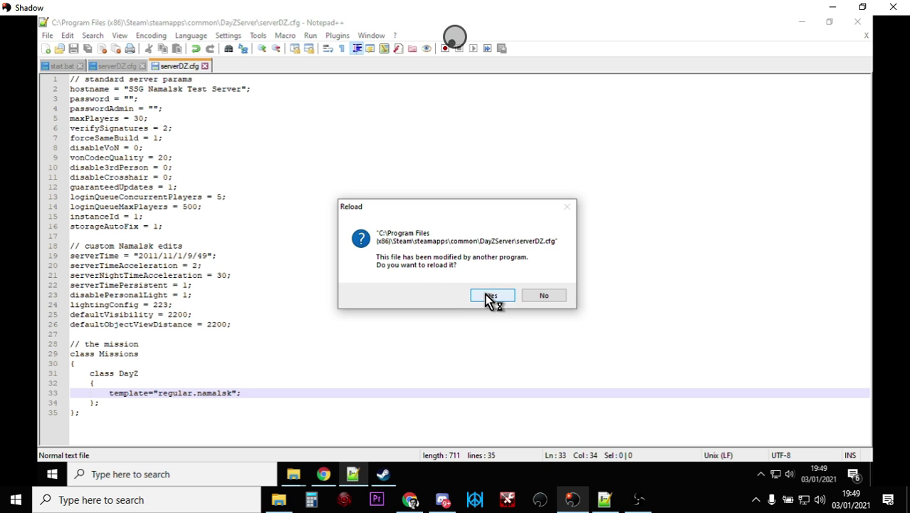
pyautogui.click(491, 296)
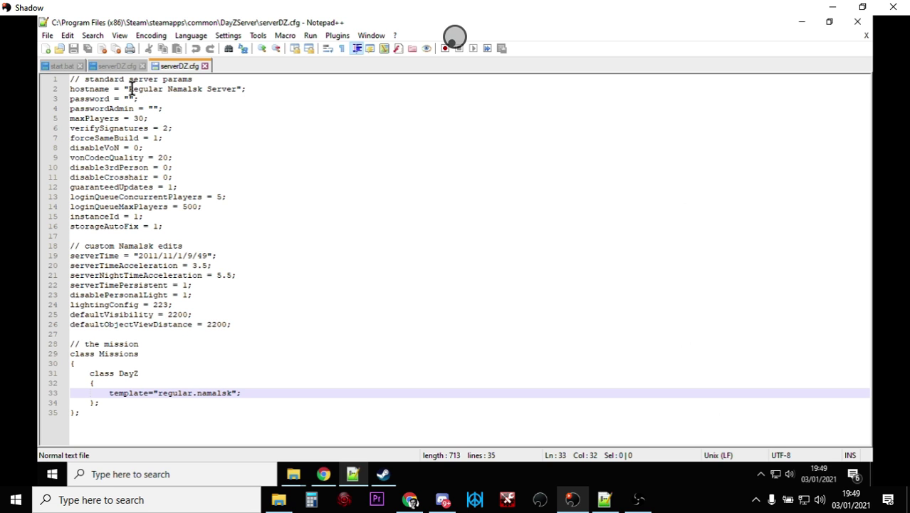
# Change the hostname in serverDZ.cfg to "SSG Namalsk Test Server" and save the file
pyautogui.moveTo(129, 89); pyautogui.dragTo(233, 88)
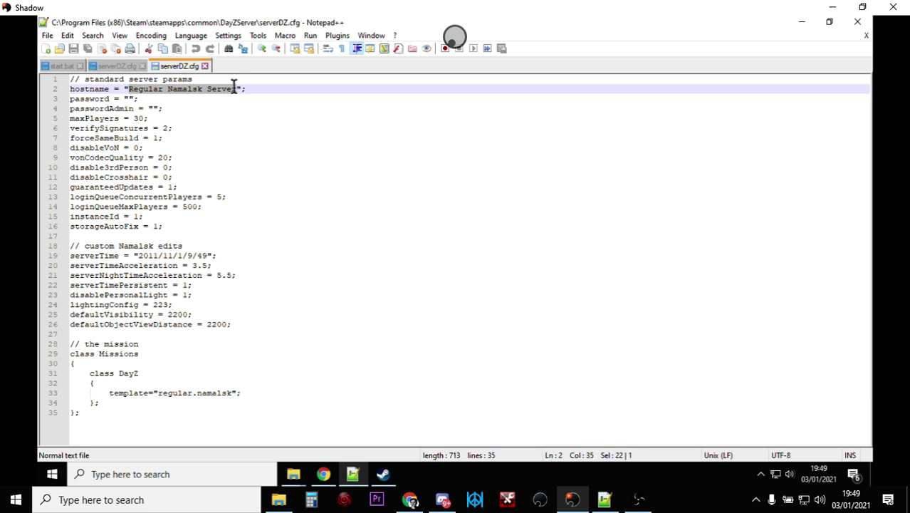
pyautogui.write('SSG ')
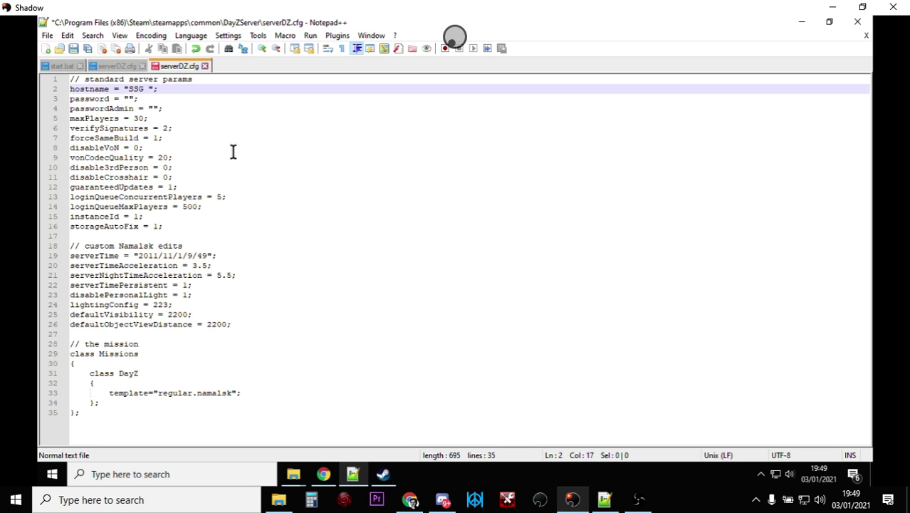
pyautogui.write('Namslk')
pyautogui.press('BackSpace')
pyautogui.press('BackSpace')
pyautogui.press('BackSpace')
pyautogui.write('als')
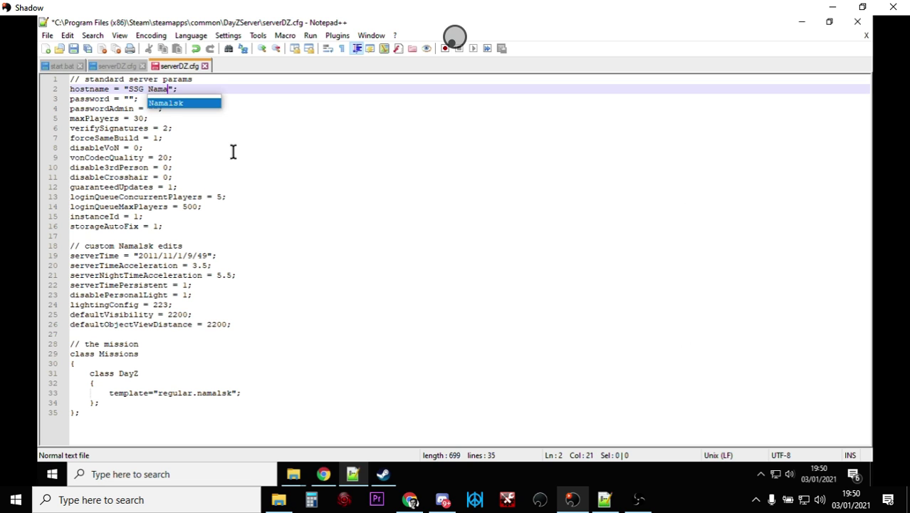
pyautogui.press('BackSpace')
pyautogui.write('sk Test Server')
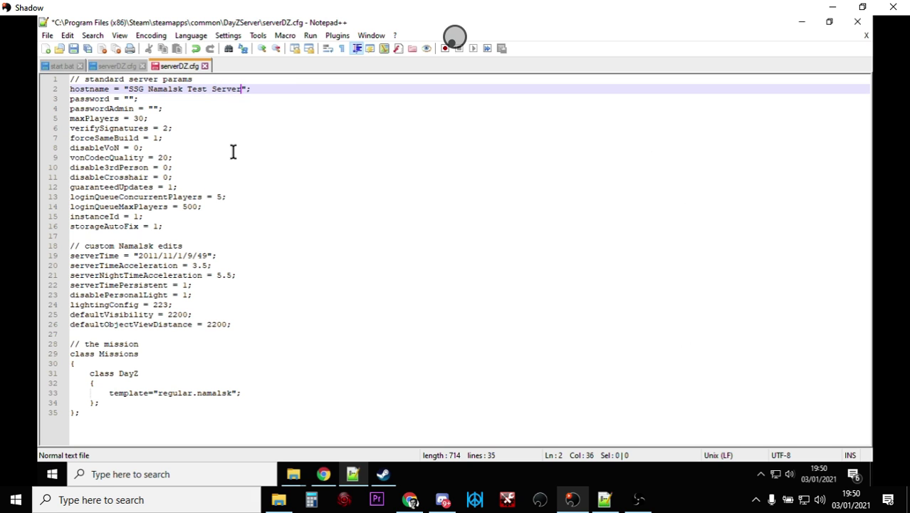
pyautogui.click(214, 109)
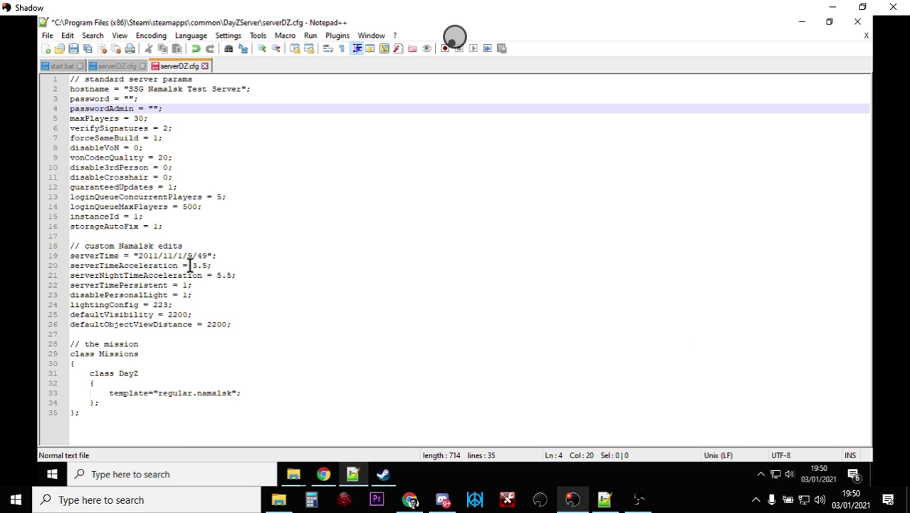
pyautogui.click(71, 47)
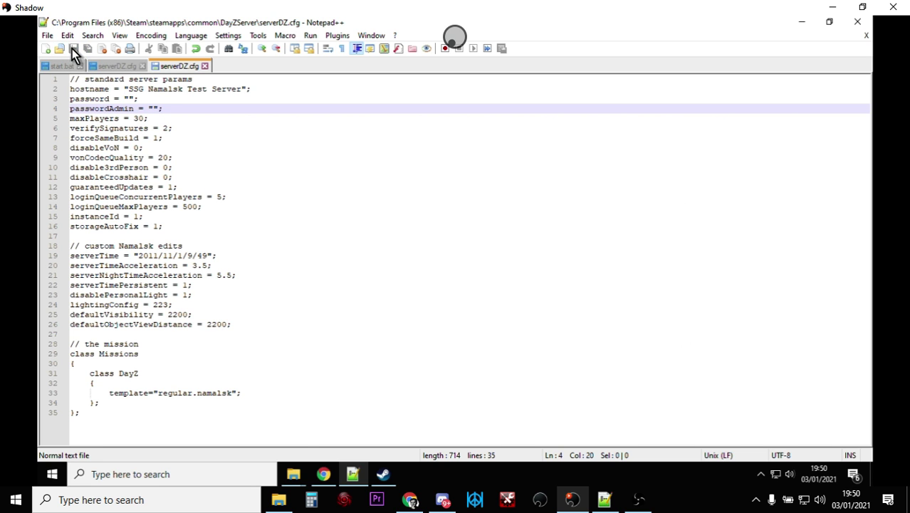
# Return to the DayZServer folder, and switch to Chrome to find the start command in the corbpie DayZ server guide
pyautogui.moveTo(299, 474)
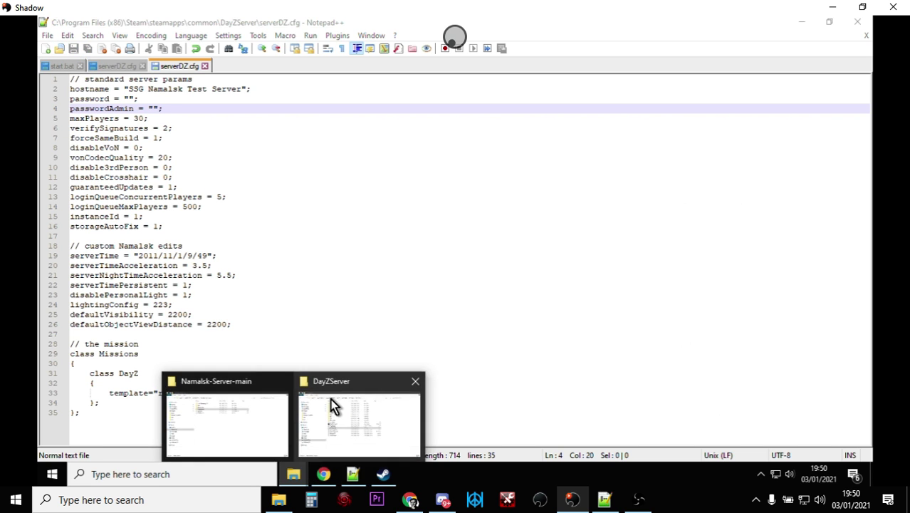
pyautogui.click(331, 402)
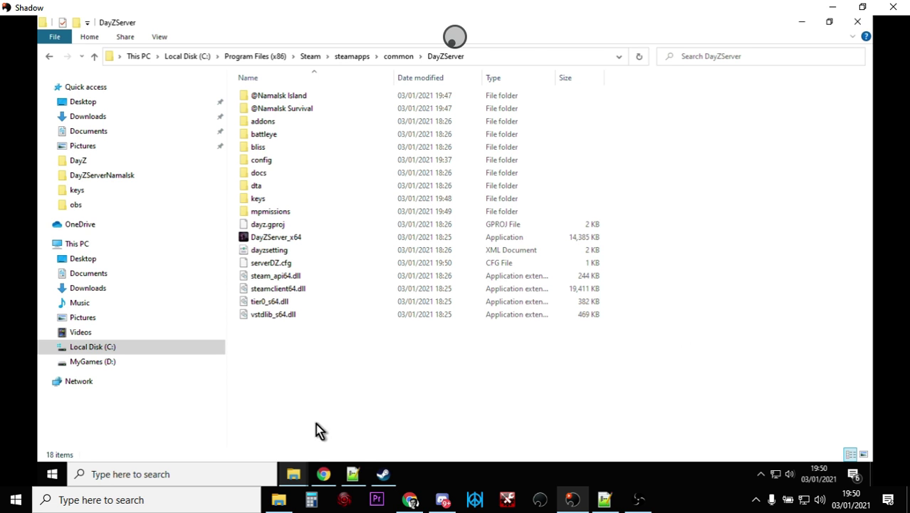
pyautogui.click(325, 473)
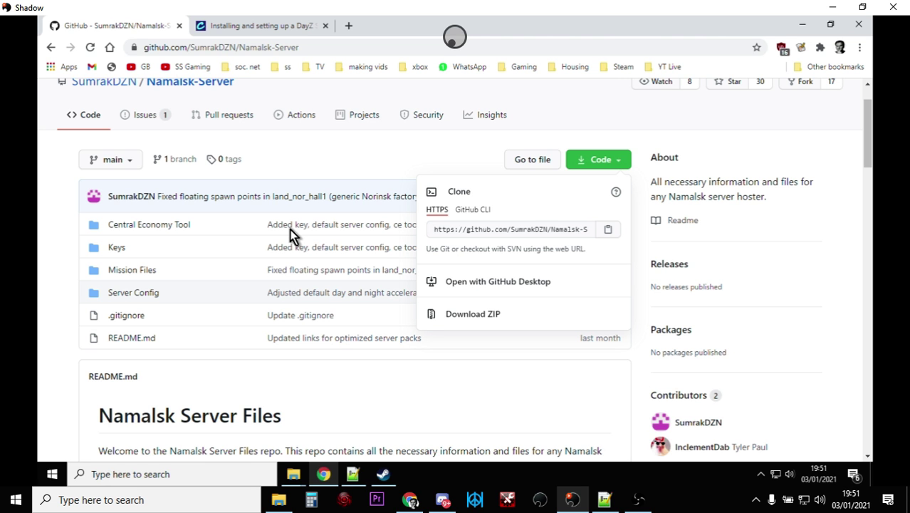
pyautogui.click(264, 25)
pyautogui.scroll(1, 578, 371)
pyautogui.moveTo(862, 245); pyautogui.dragTo(866, 102)
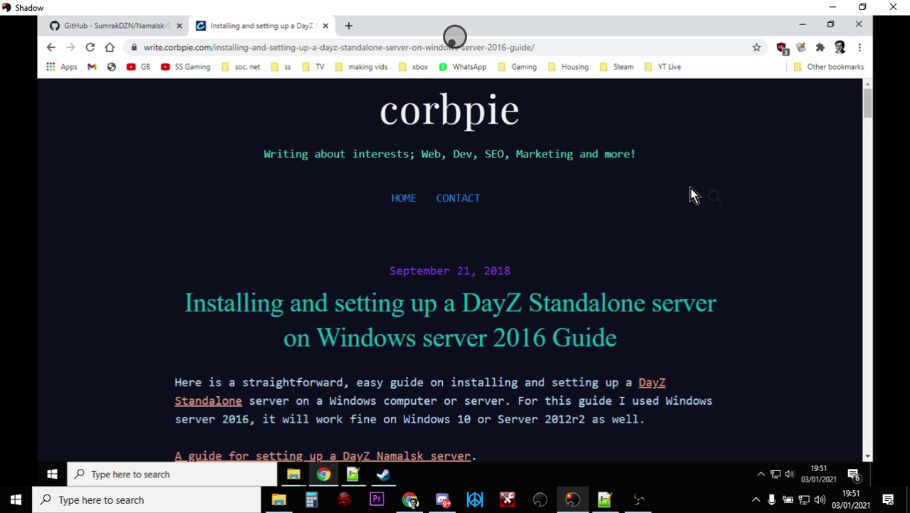
pyautogui.scroll(-7, 692, 206)
pyautogui.scroll(-15, 694, 227)
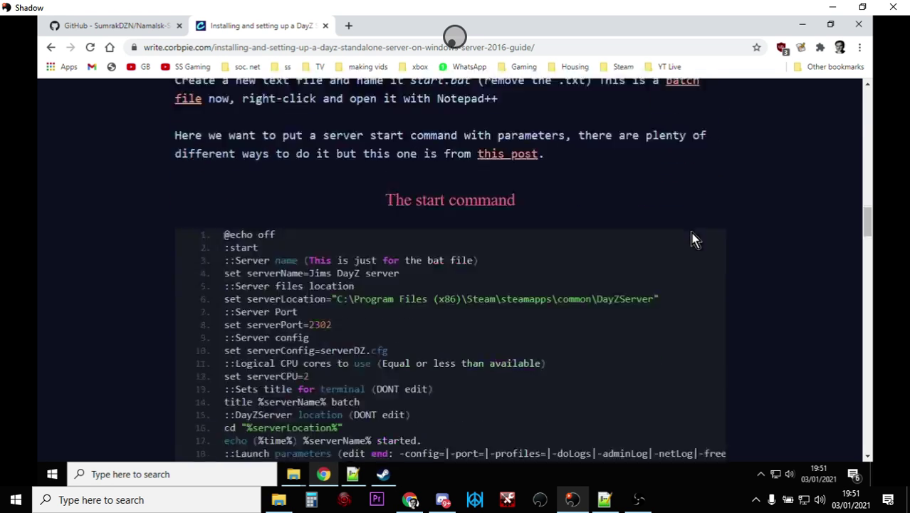
pyautogui.scroll(-2, 694, 239)
pyautogui.moveTo(224, 109); pyautogui.dragTo(427, 425)
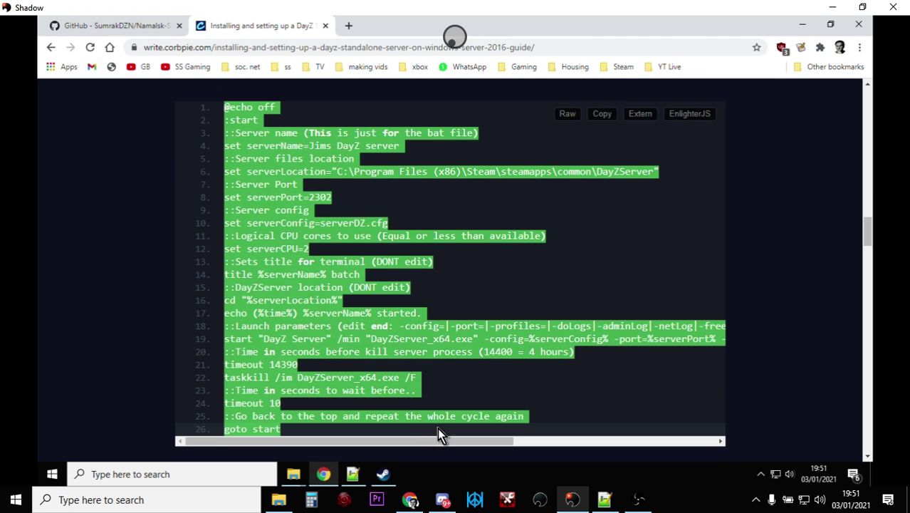
pyautogui.rightClick(328, 299)
pyautogui.click(368, 316)
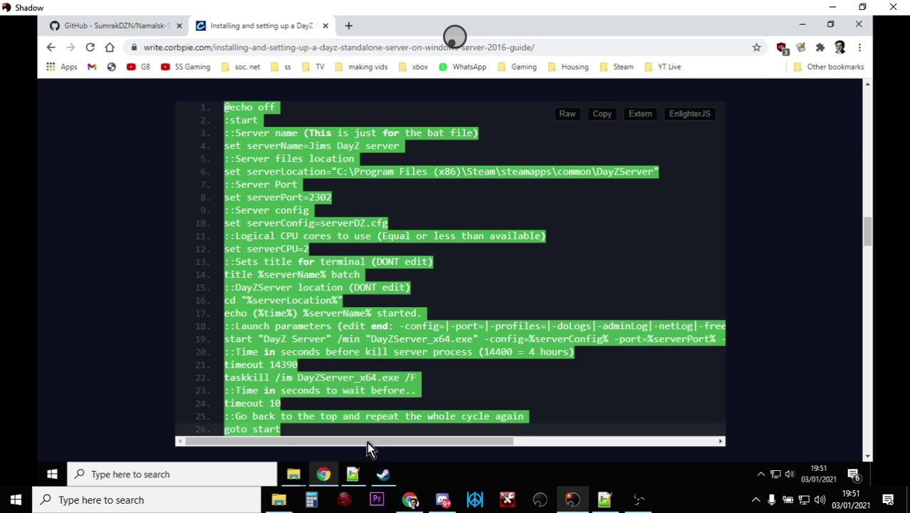
pyautogui.click(352, 474)
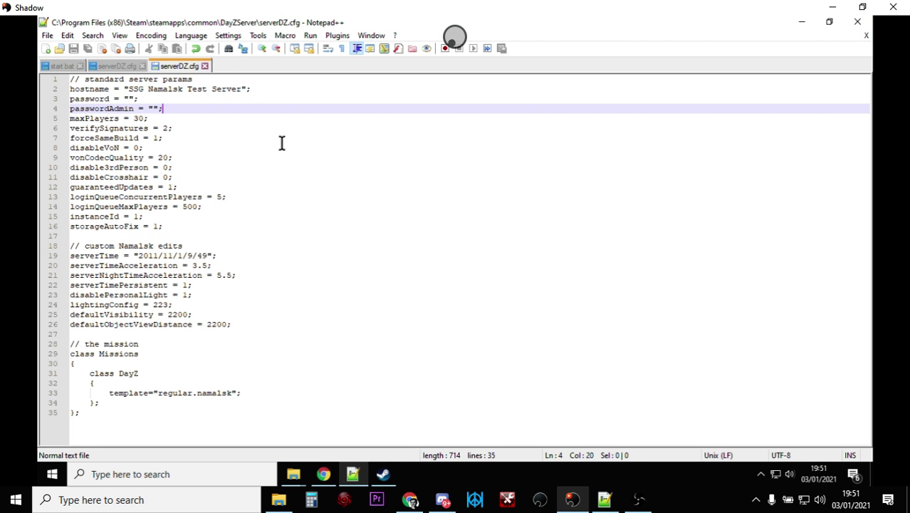
# Create a new document in Notepad++ and paste the copied server start script into it
pyautogui.click(47, 35)
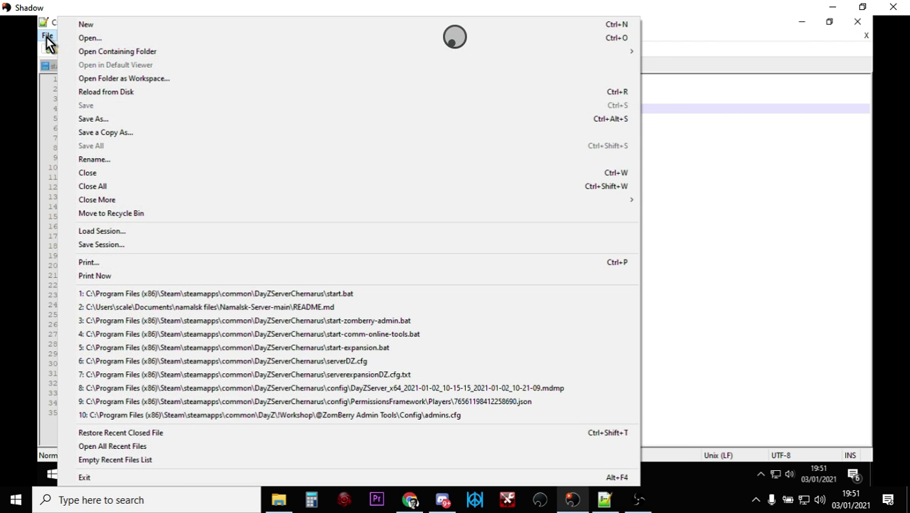
pyautogui.click(87, 25)
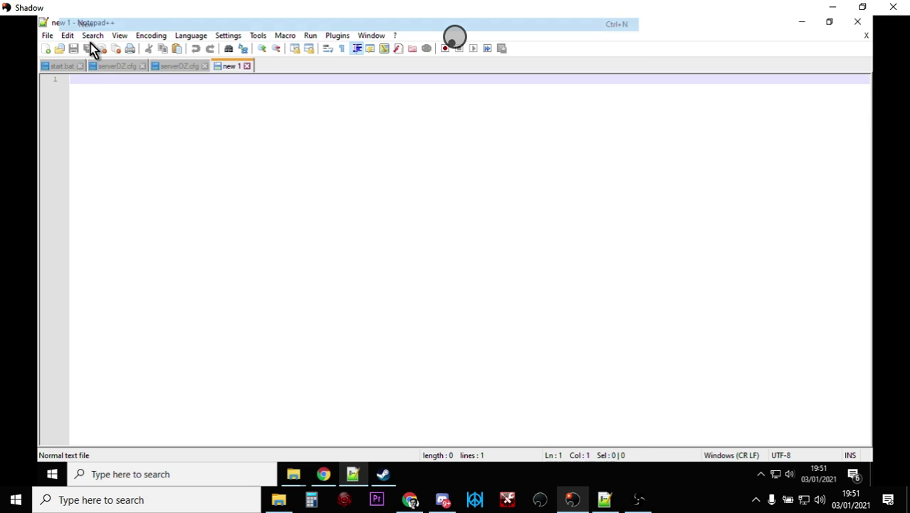
pyautogui.rightClick(108, 82)
pyautogui.click(141, 120)
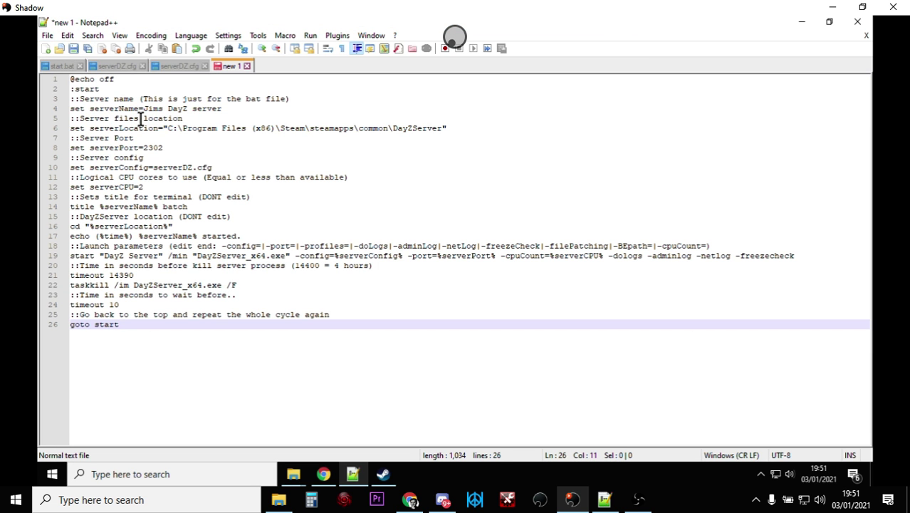
# Save the pasted script as "start.bat" in the DayZServer folder
pyautogui.click(47, 37)
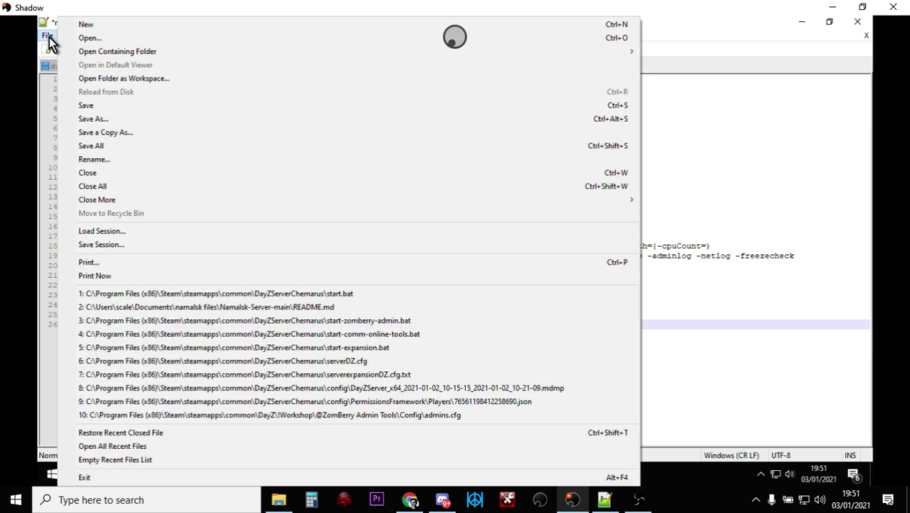
pyautogui.click(106, 120)
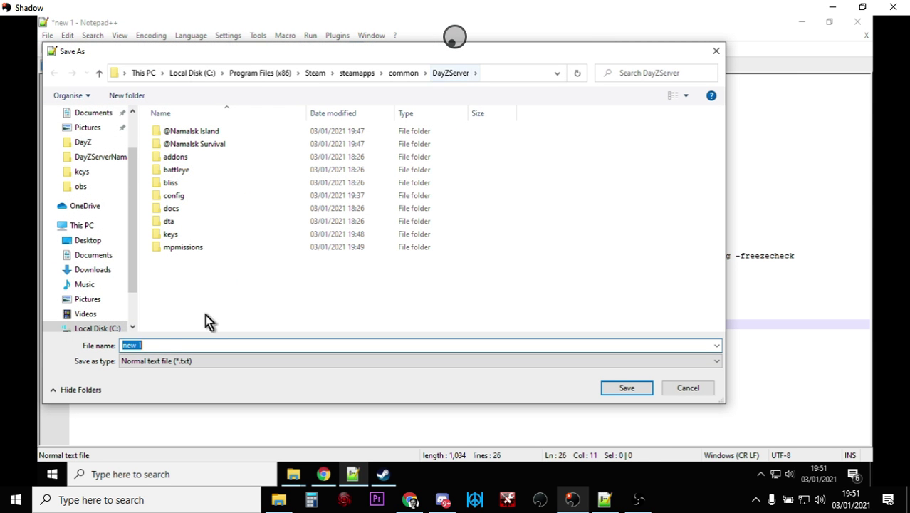
pyautogui.press('BackSpace')
pyautogui.write('"start.bat')
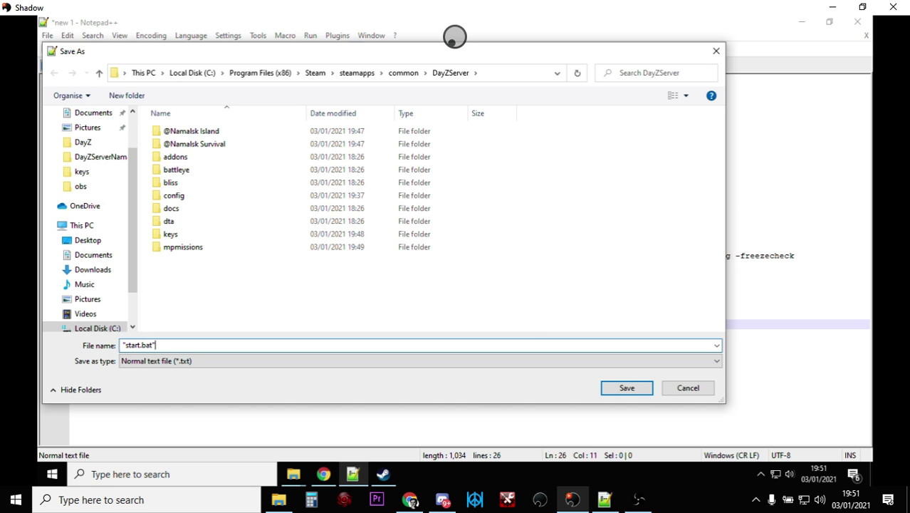
pyautogui.click(609, 387)
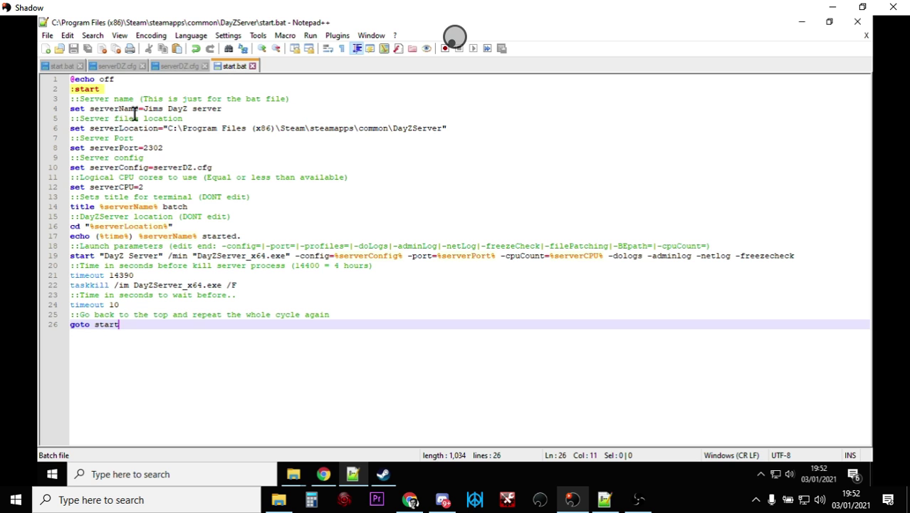
# Change the serverName value in start.bat to SSG Namalsk Test Server
pyautogui.moveTo(146, 109); pyautogui.dragTo(223, 109)
pyautogui.press('BackSpace')
pyautogui.press('BackSpace')
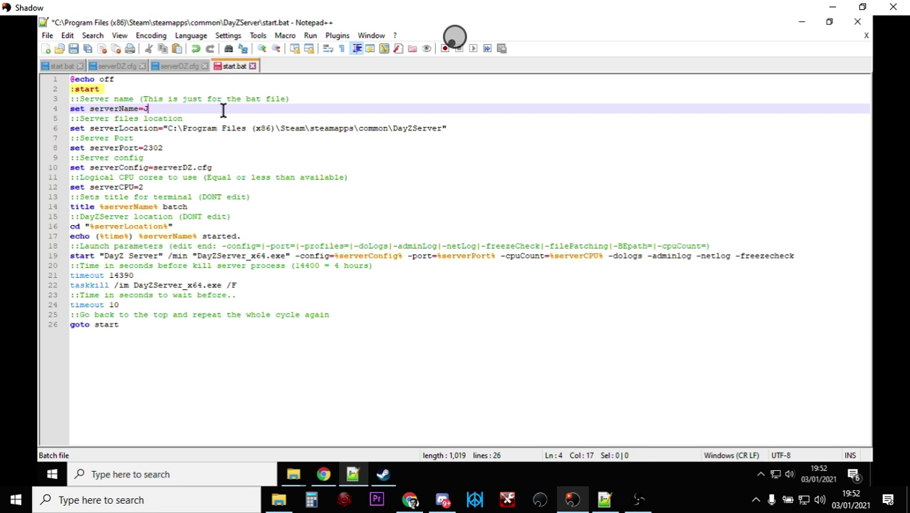
pyautogui.write('SSG Namalsk Test Server')
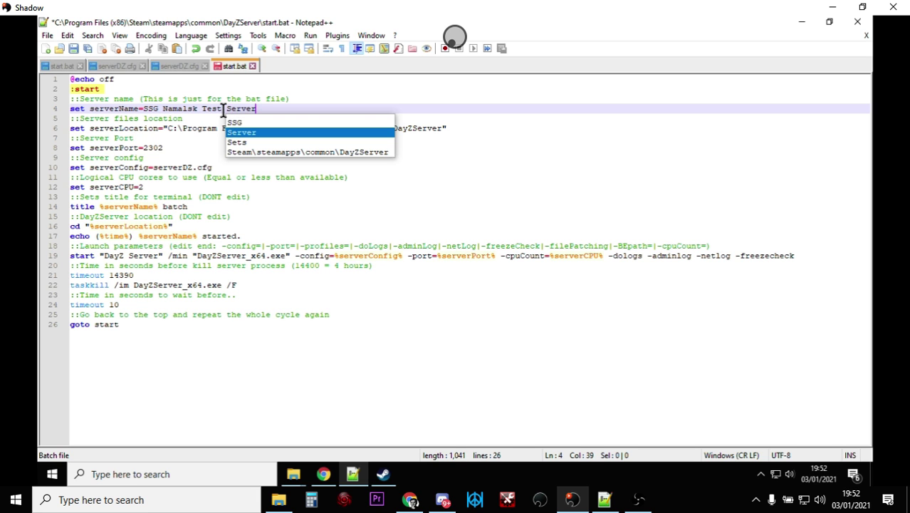
pyautogui.click(341, 102)
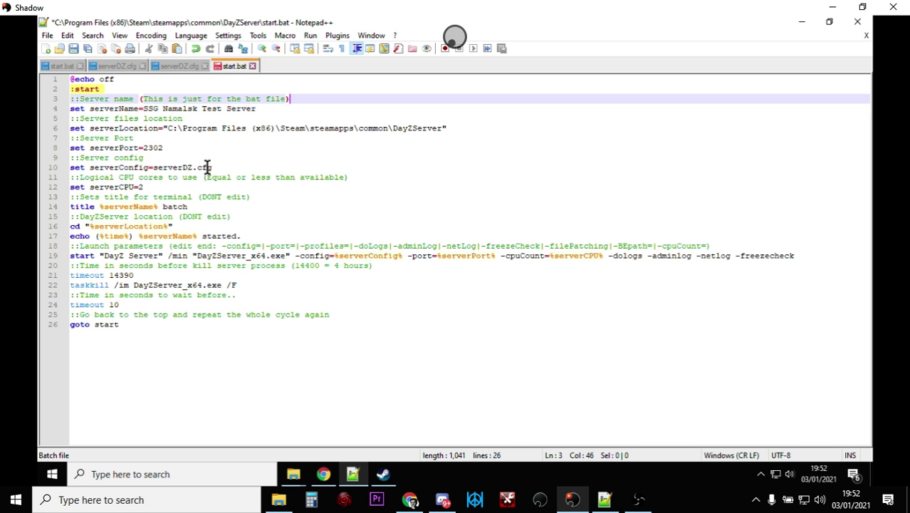
# Compare the serverConfig file name in start.bat with the config file in the DayZServer folder, and return to Notepad++
pyautogui.moveTo(157, 168); pyautogui.dragTo(212, 167)
pyautogui.moveTo(295, 471)
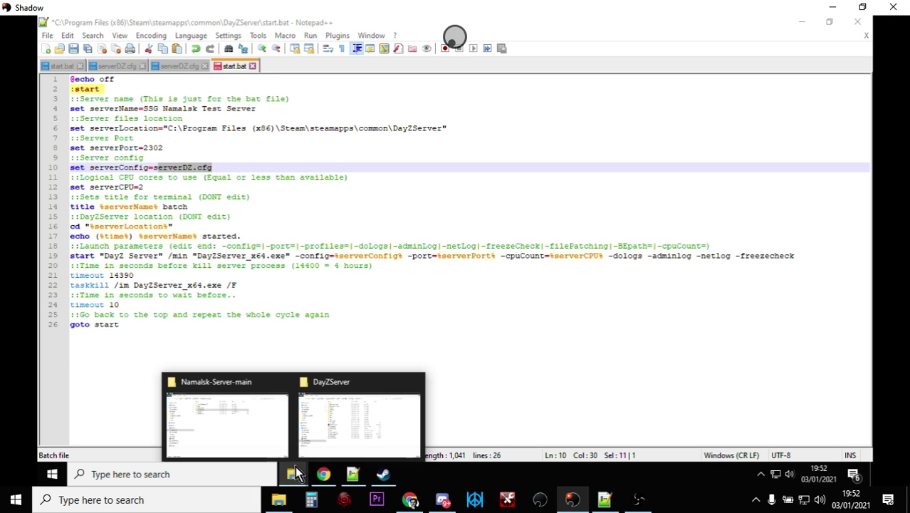
pyautogui.click(341, 426)
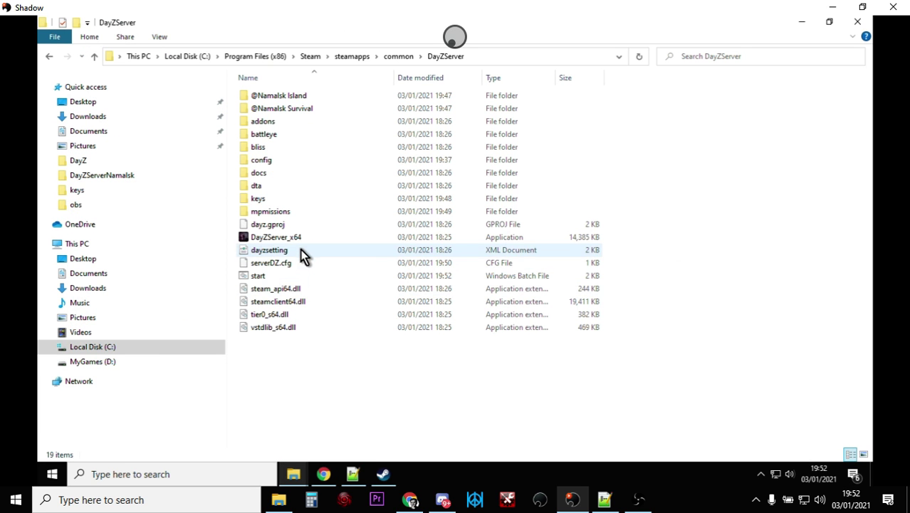
pyautogui.click(354, 477)
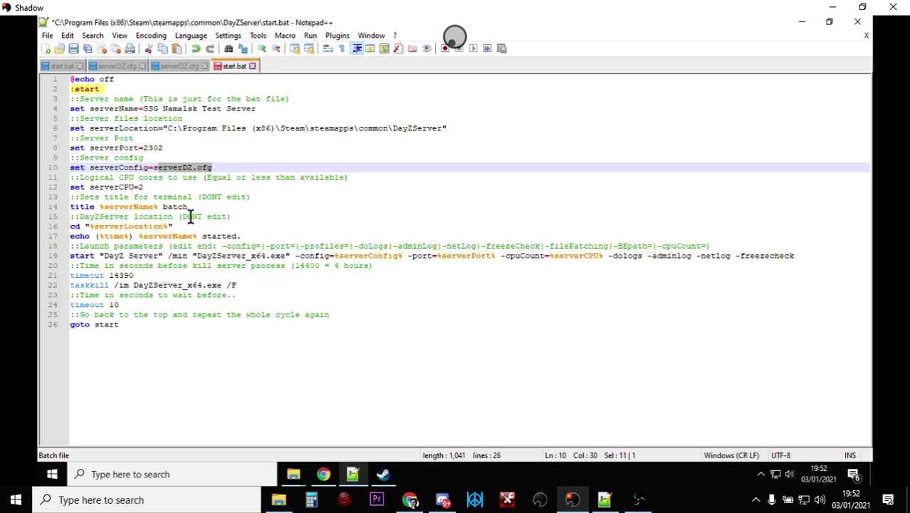
# Locate the DayZServer_x64.exe launch line in start.bat and place the text cursor just before -cpuCount
pyautogui.moveTo(71, 255); pyautogui.dragTo(795, 255)
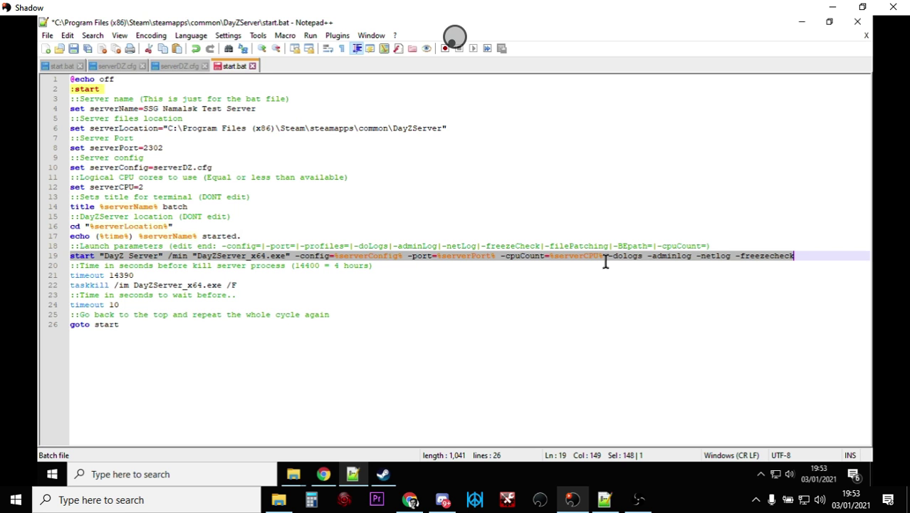
pyautogui.click(500, 255)
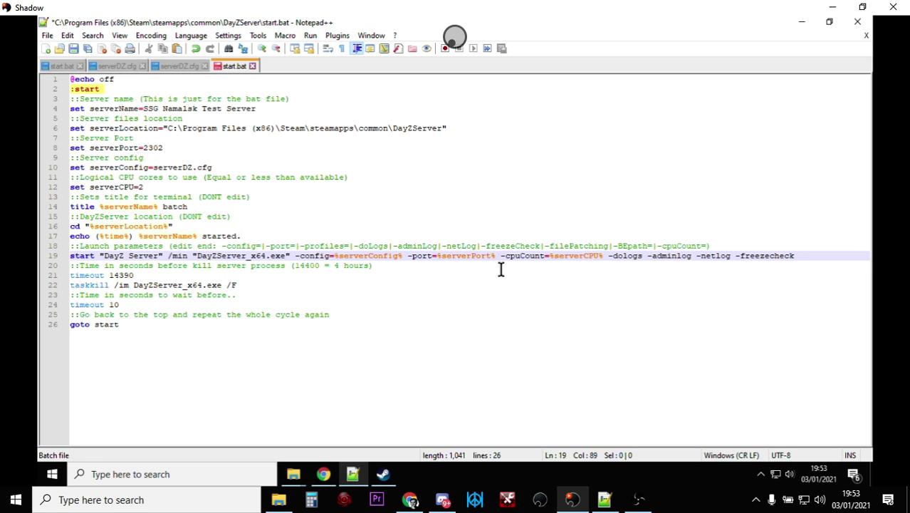